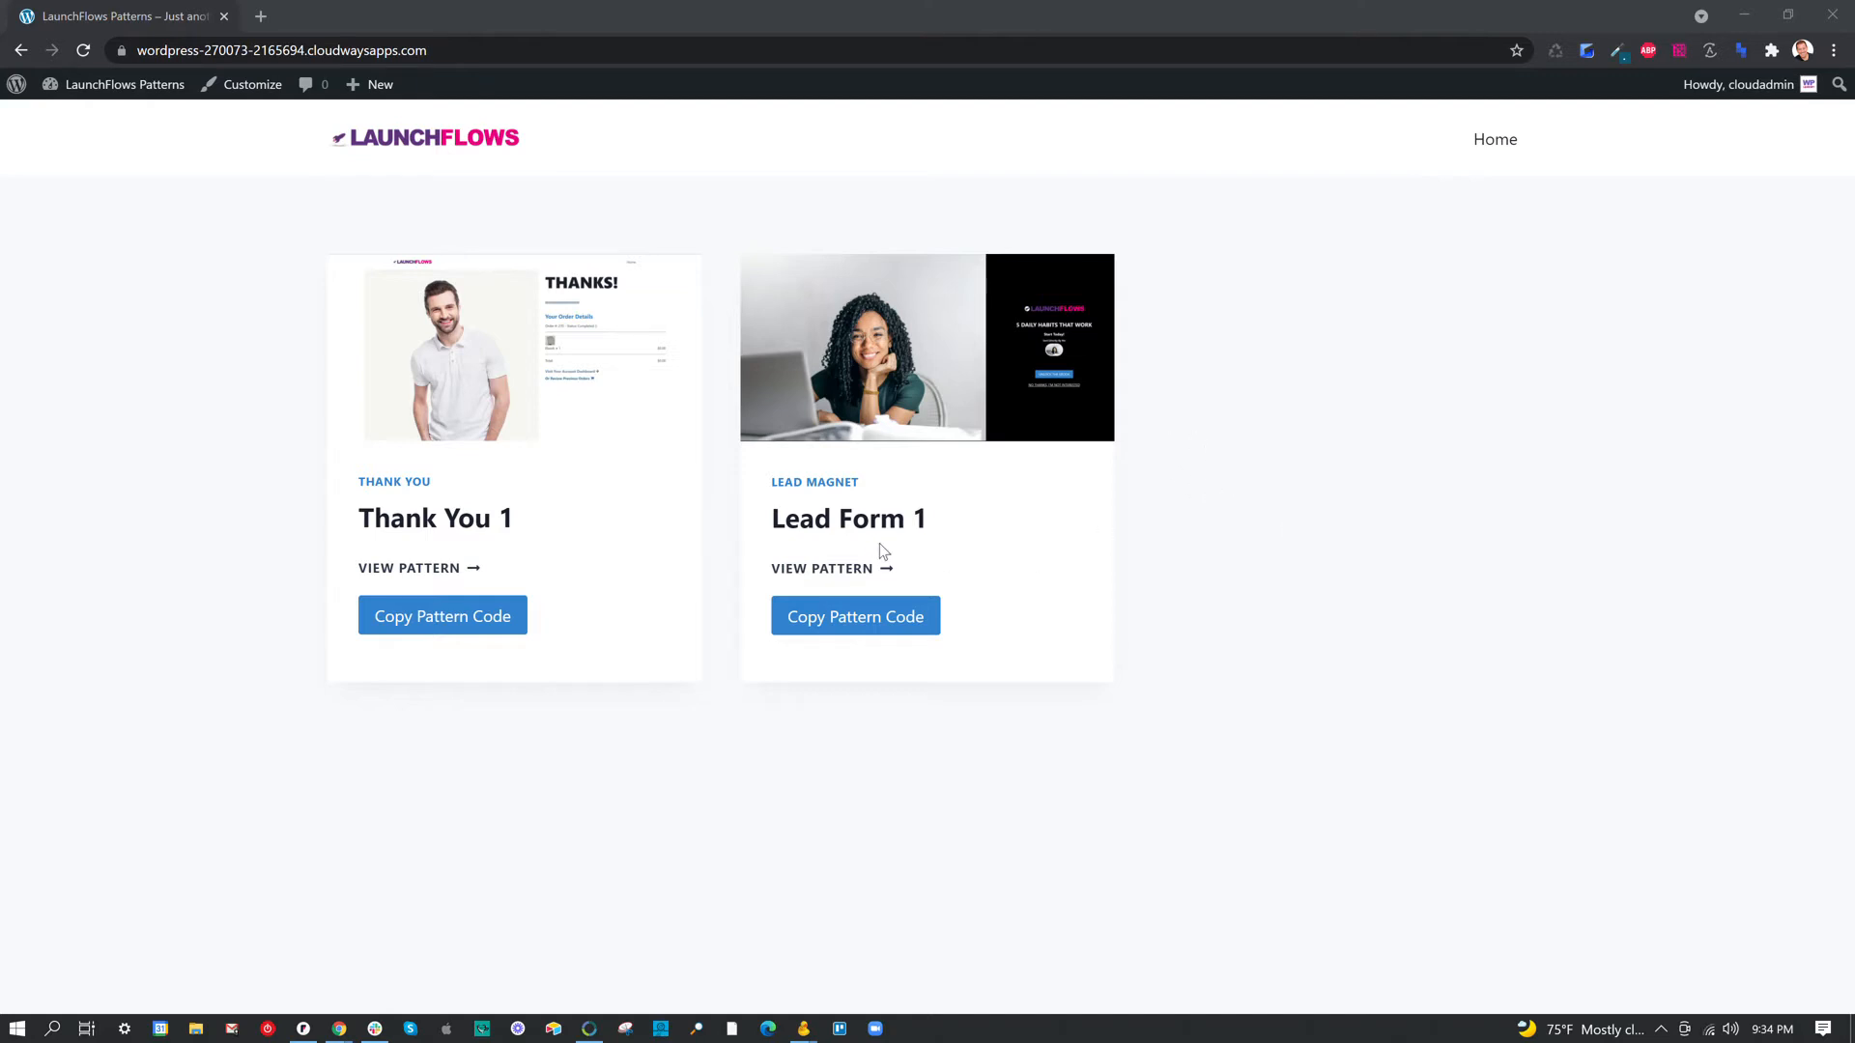
Copy the Lead Form 1 pattern code and paste it into the body of a new post opened in a separate tab
left_click(855, 618)
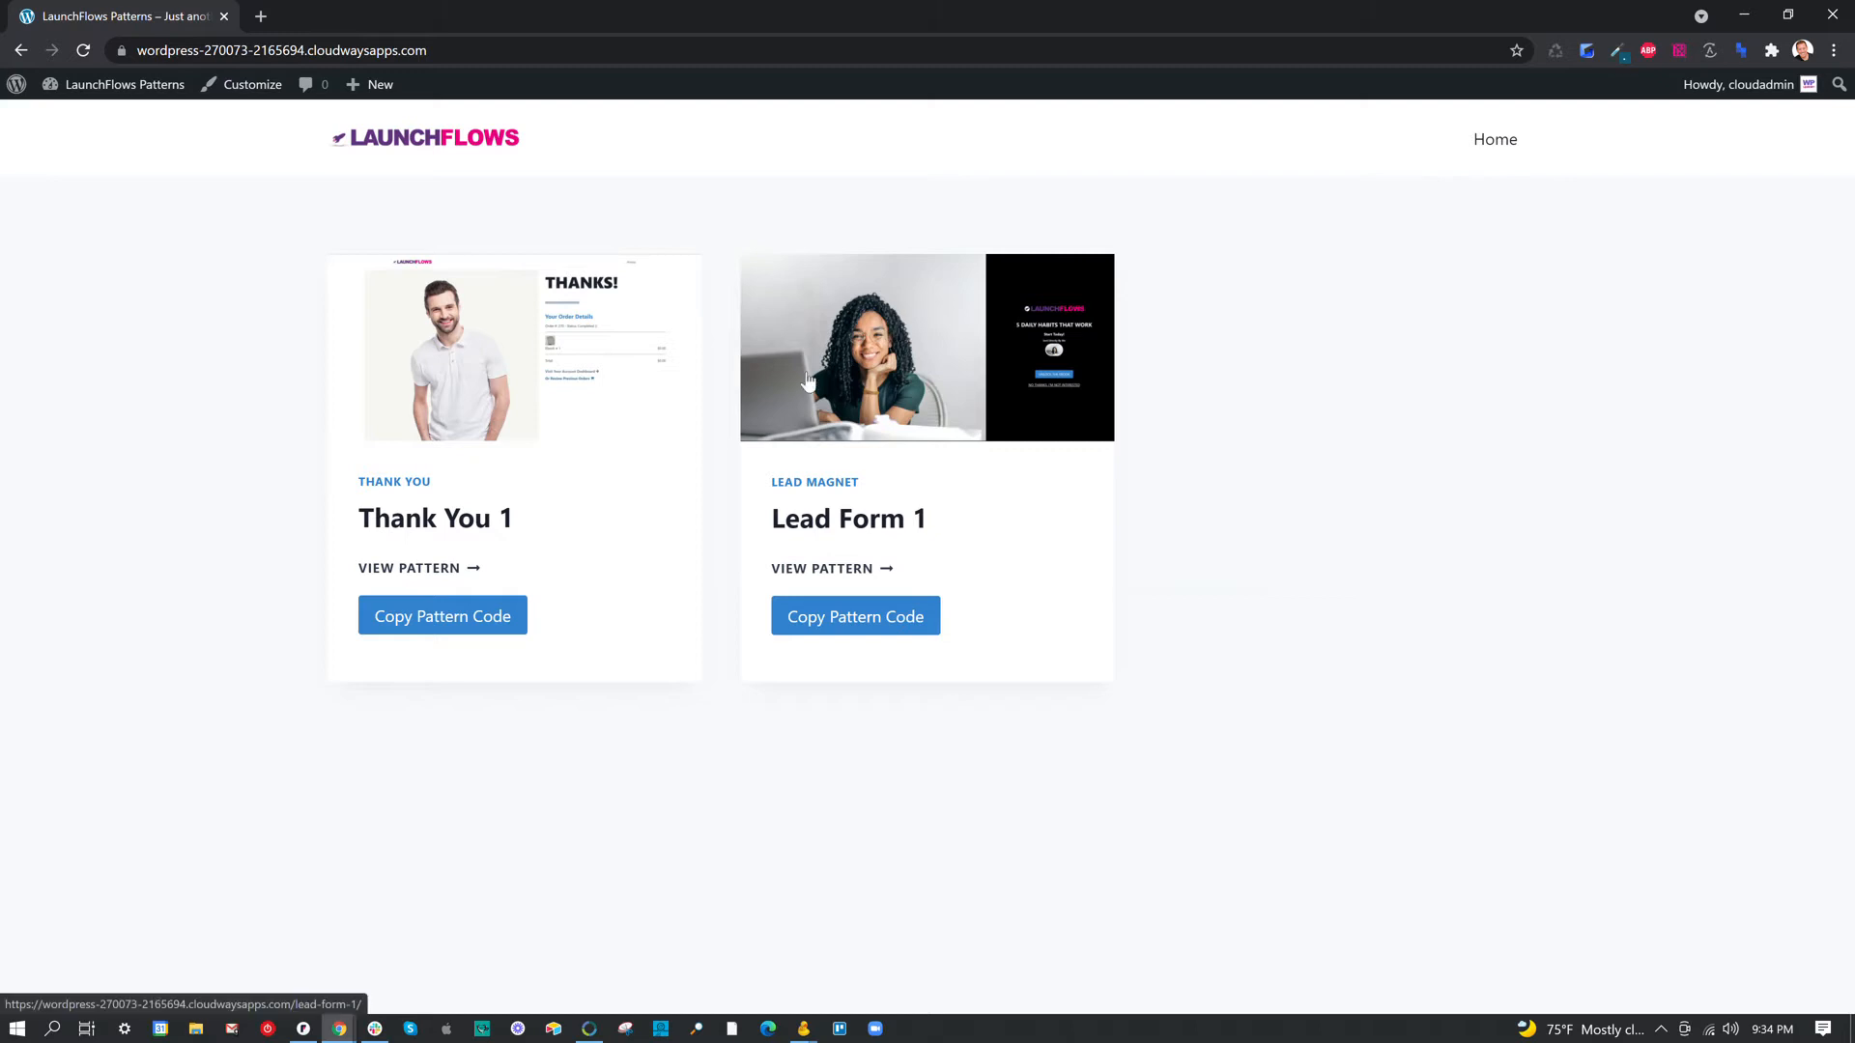
mouse_move(386, 101)
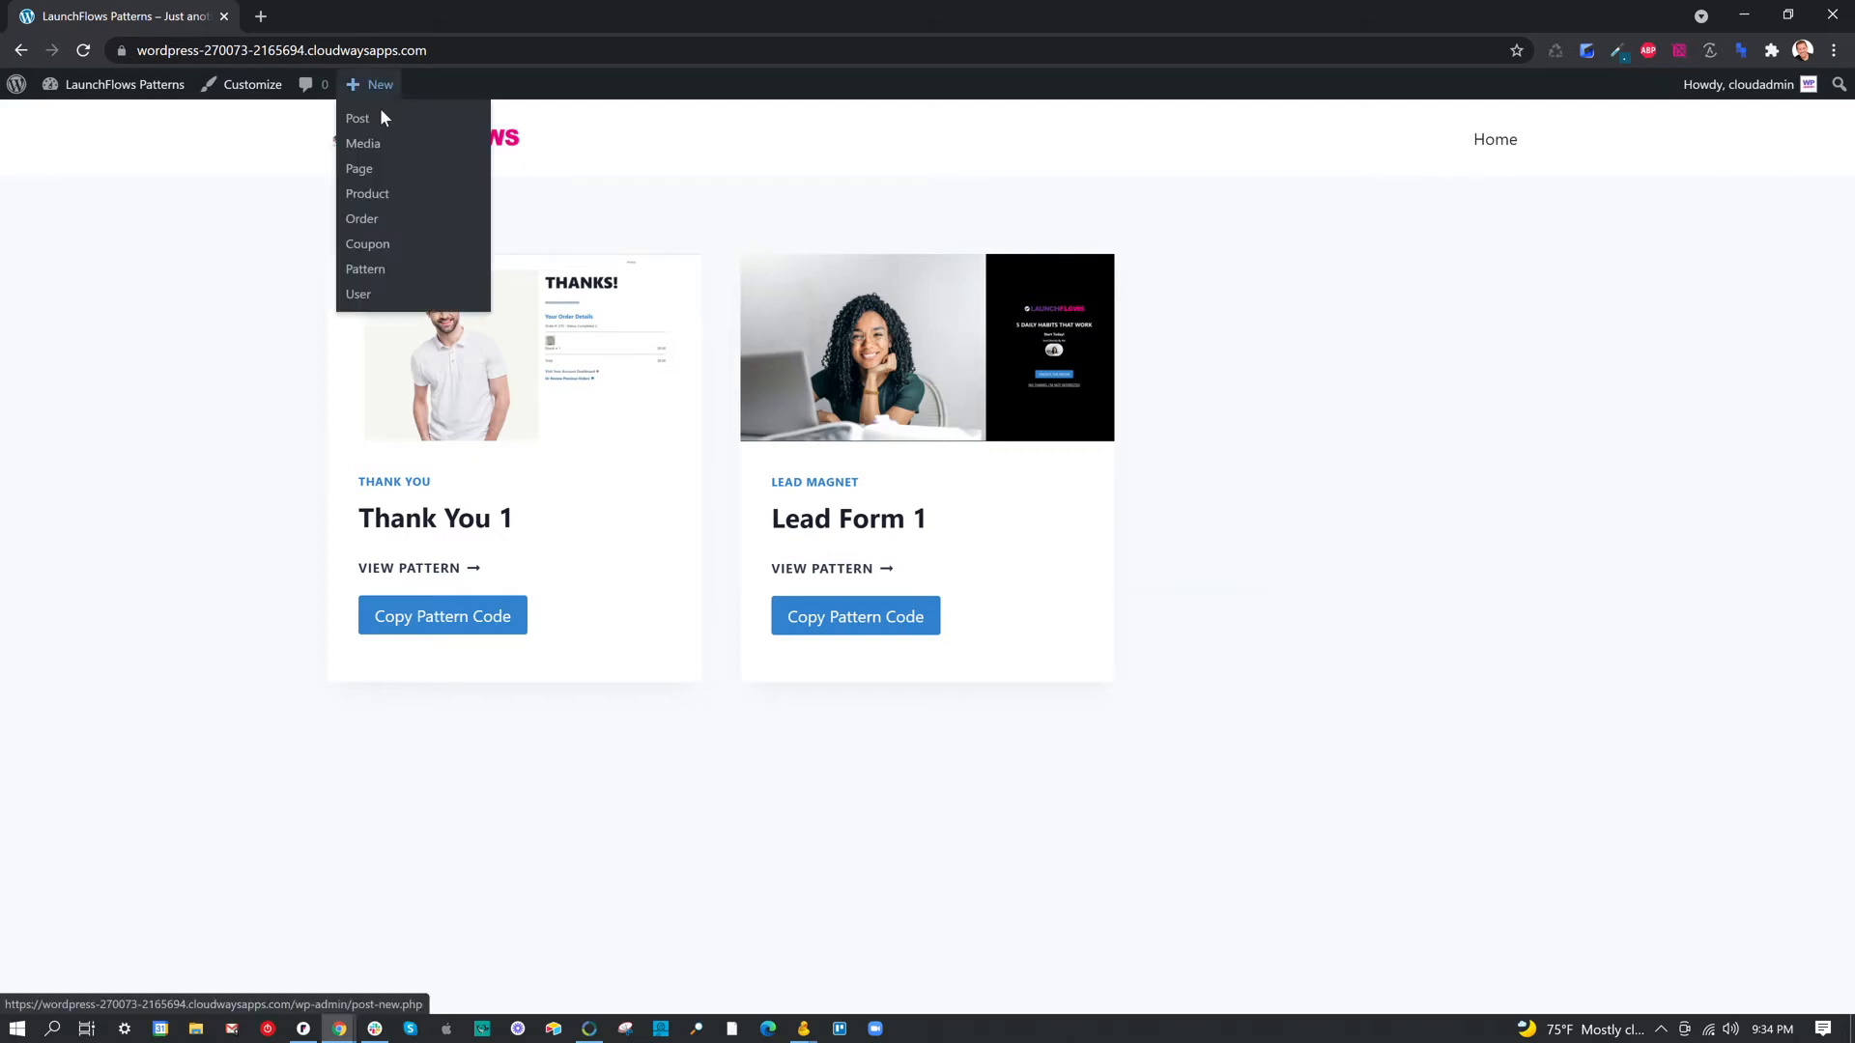
right_click(370, 119)
left_click(397, 129)
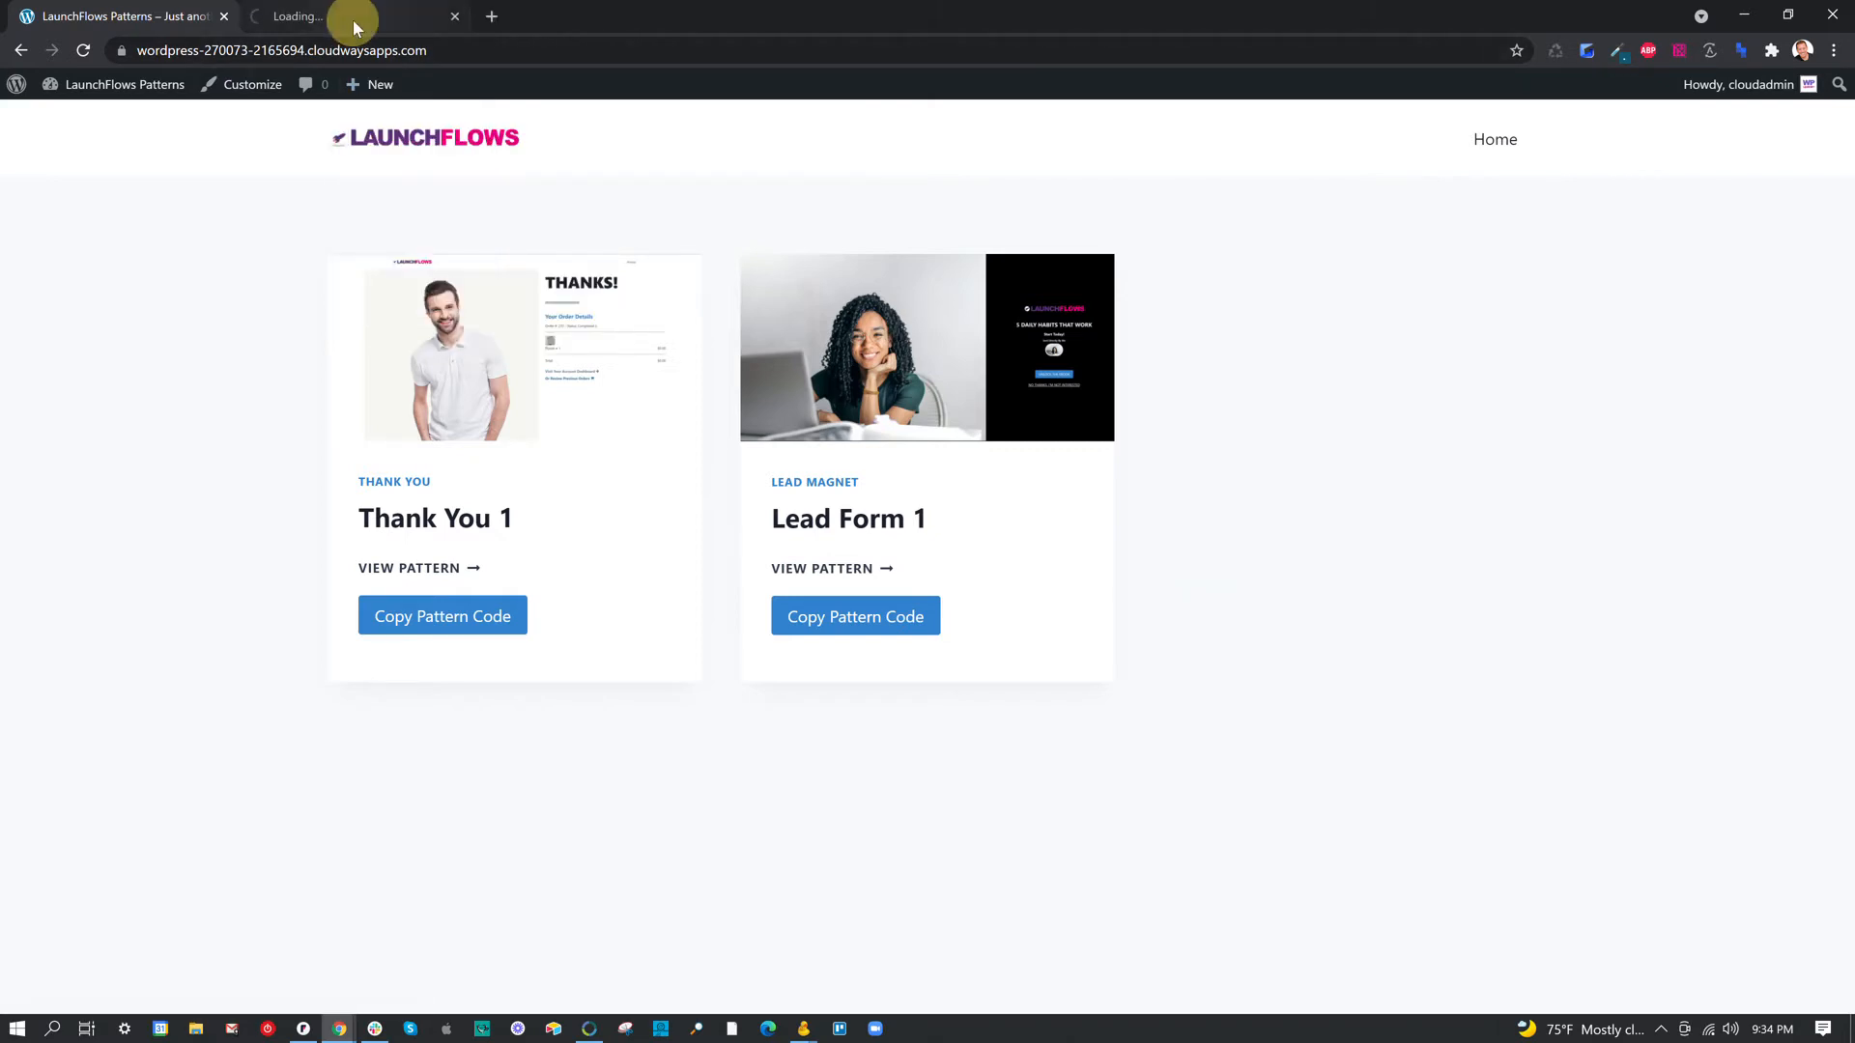
left_click(351, 20)
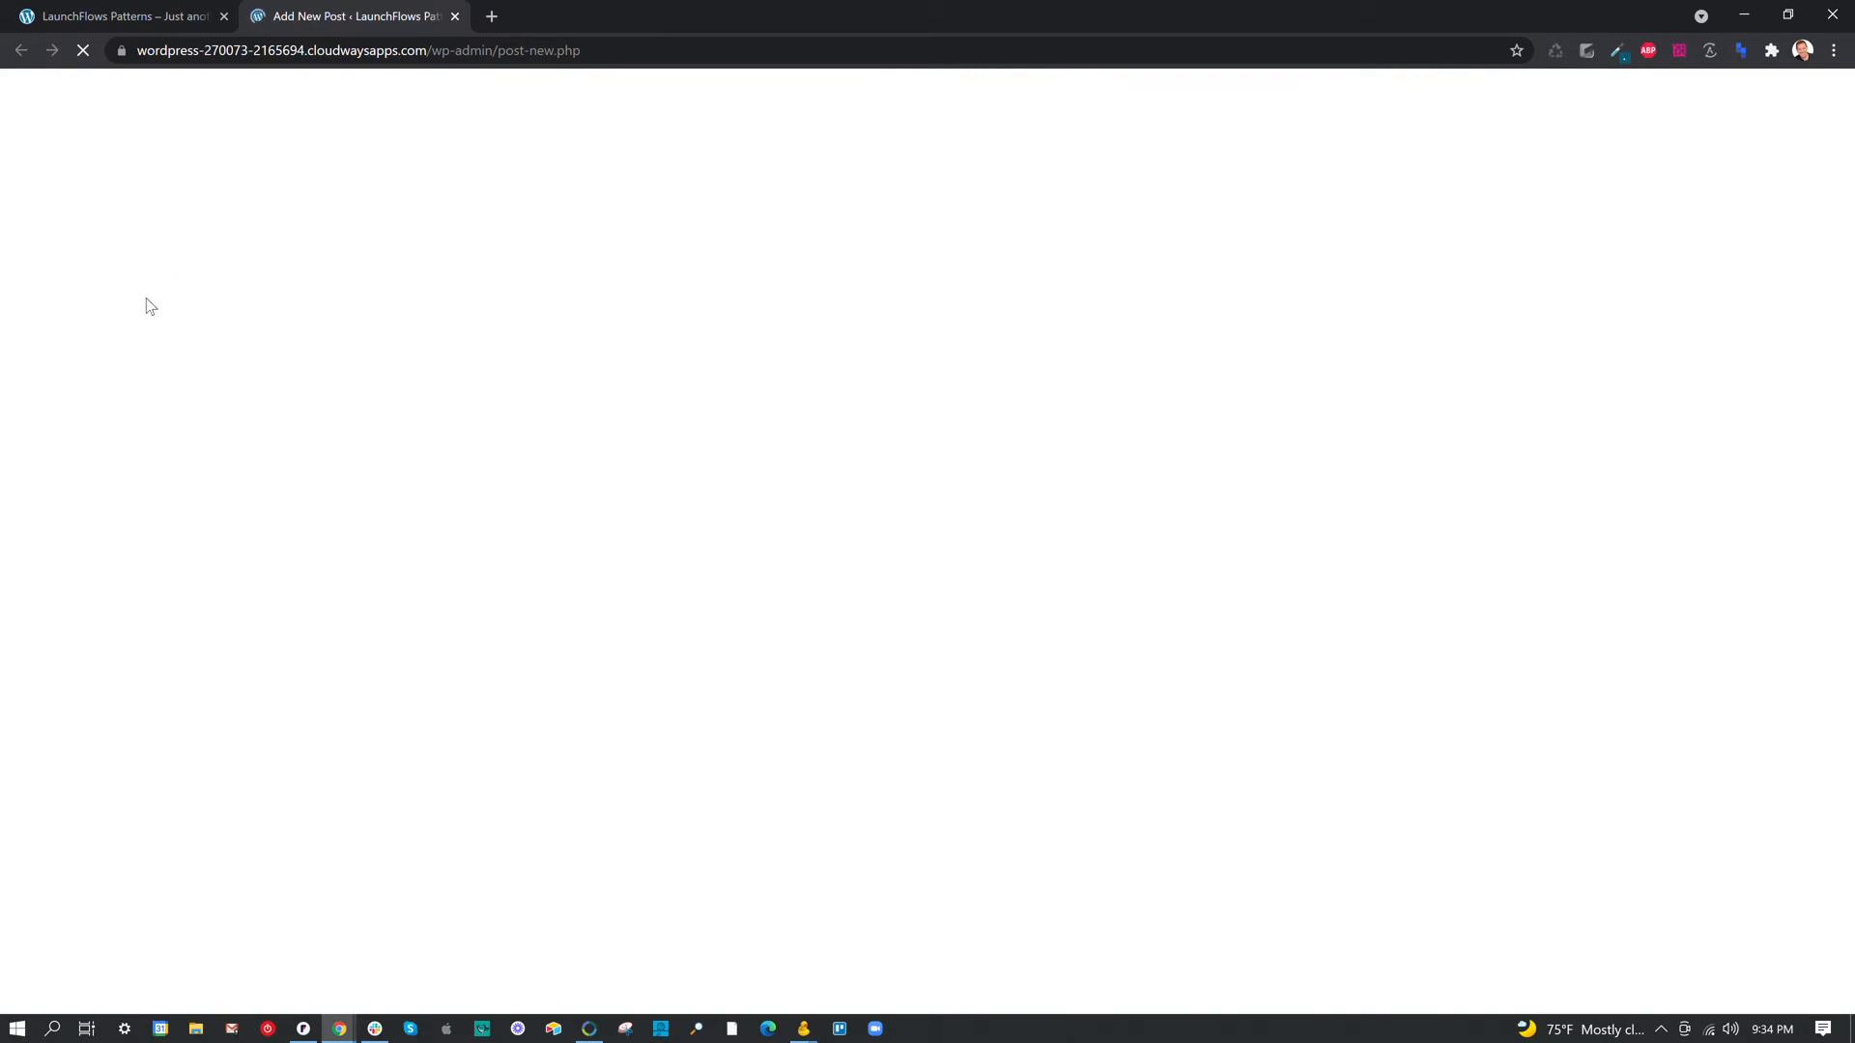
left_click(145, 266)
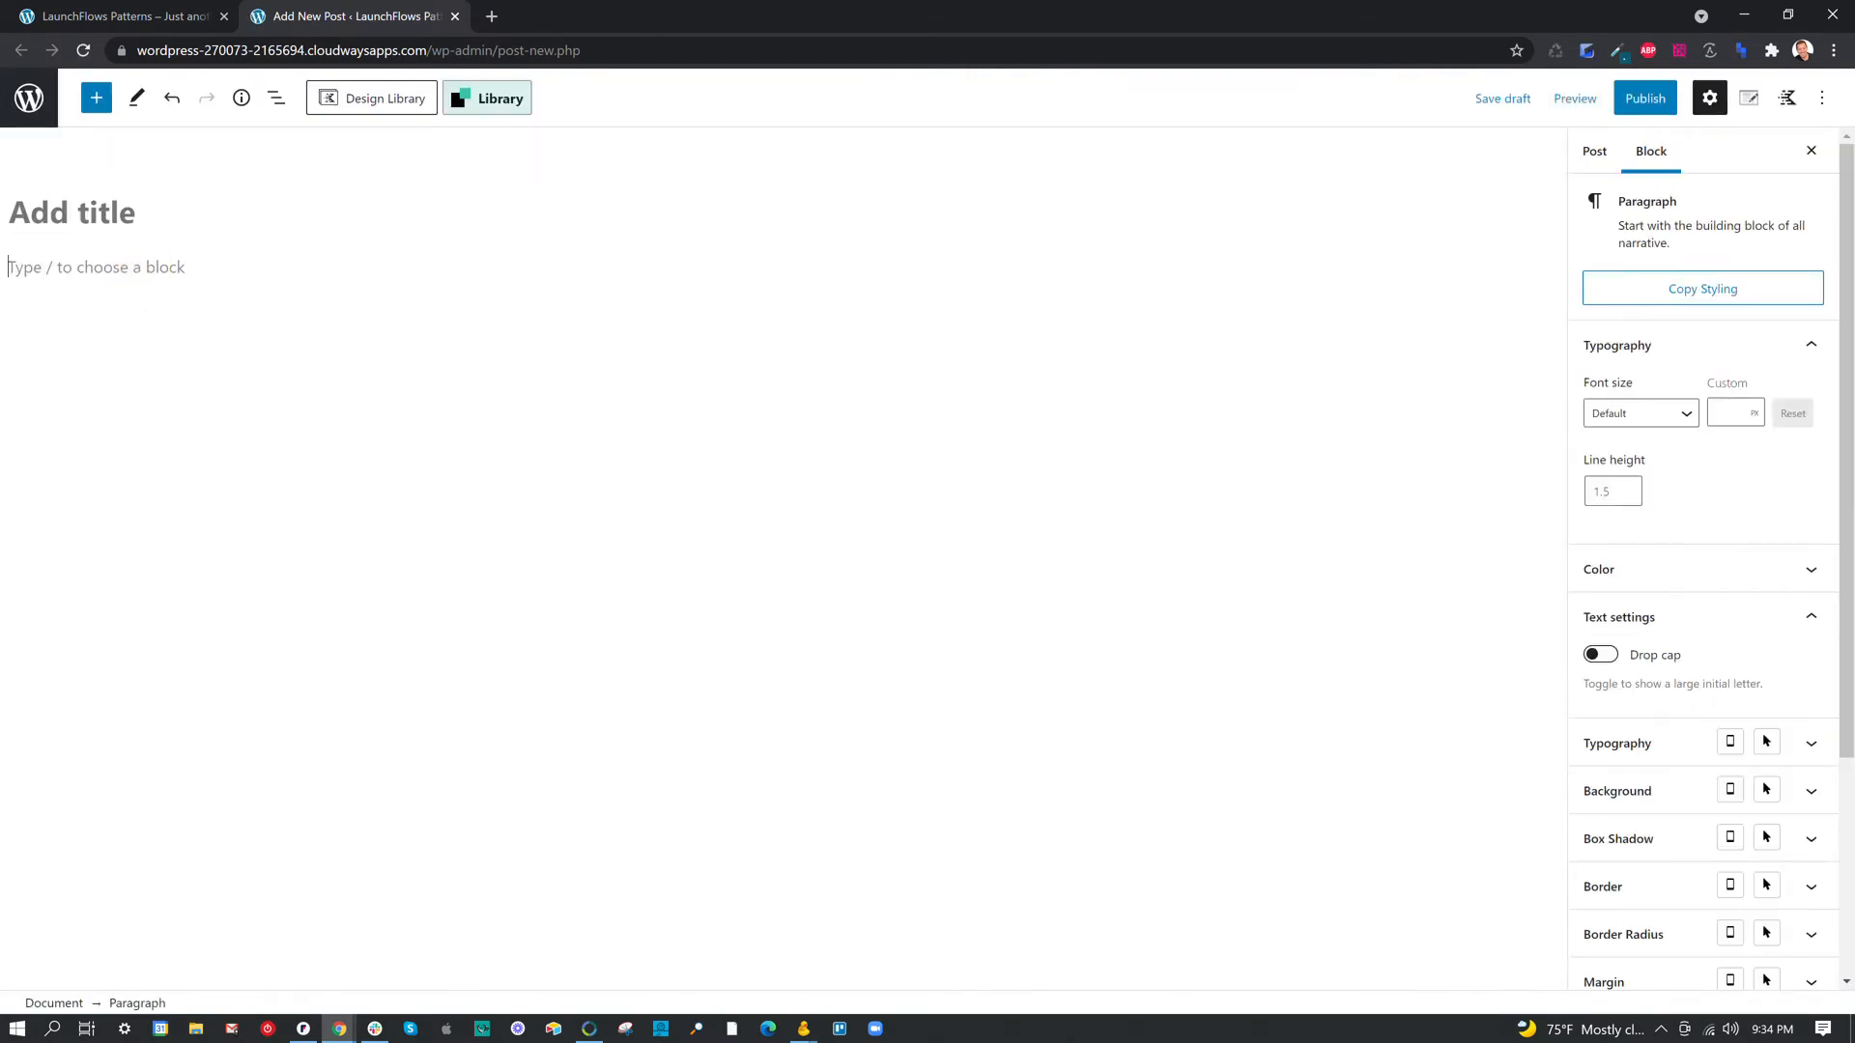
key("ctrl+v")
Review the pasted lead form layout and highlight the product value in the LaunchFlows Upsell shortcode
scroll(582, 300, "up", 20)
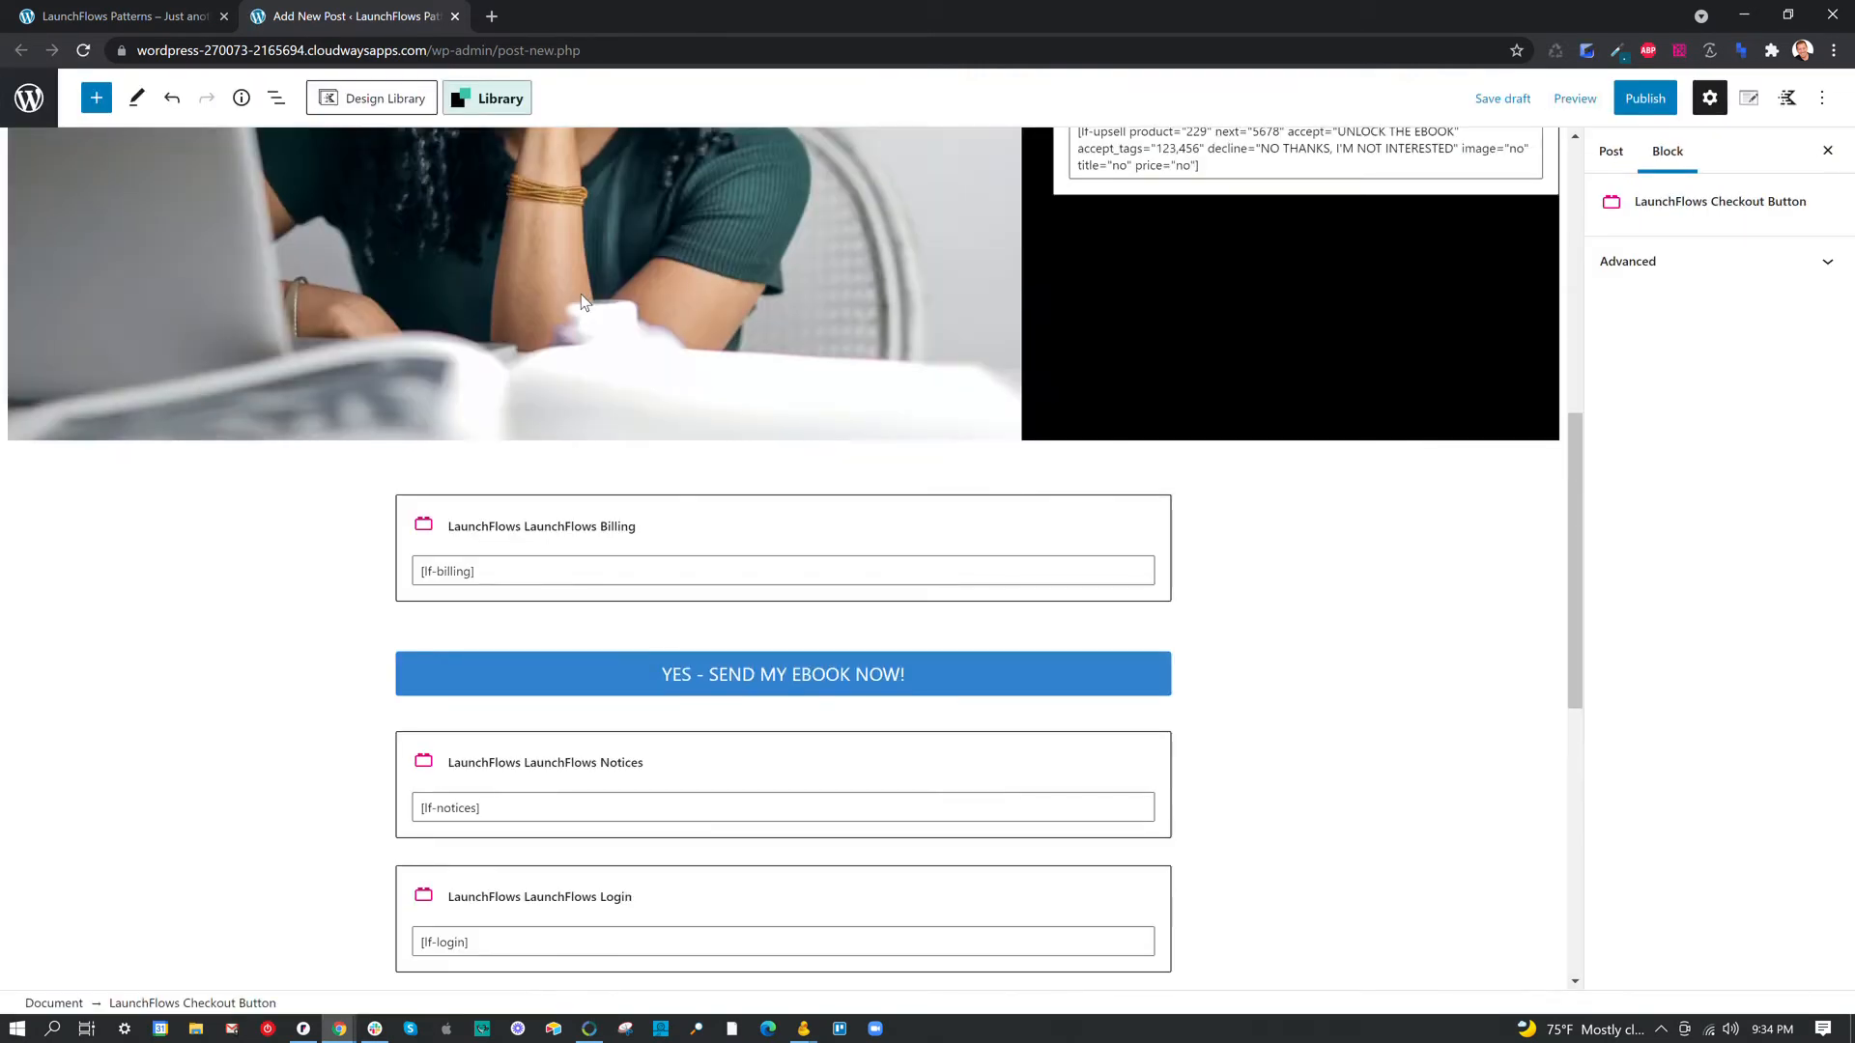
scroll(647, 324, "down", 2)
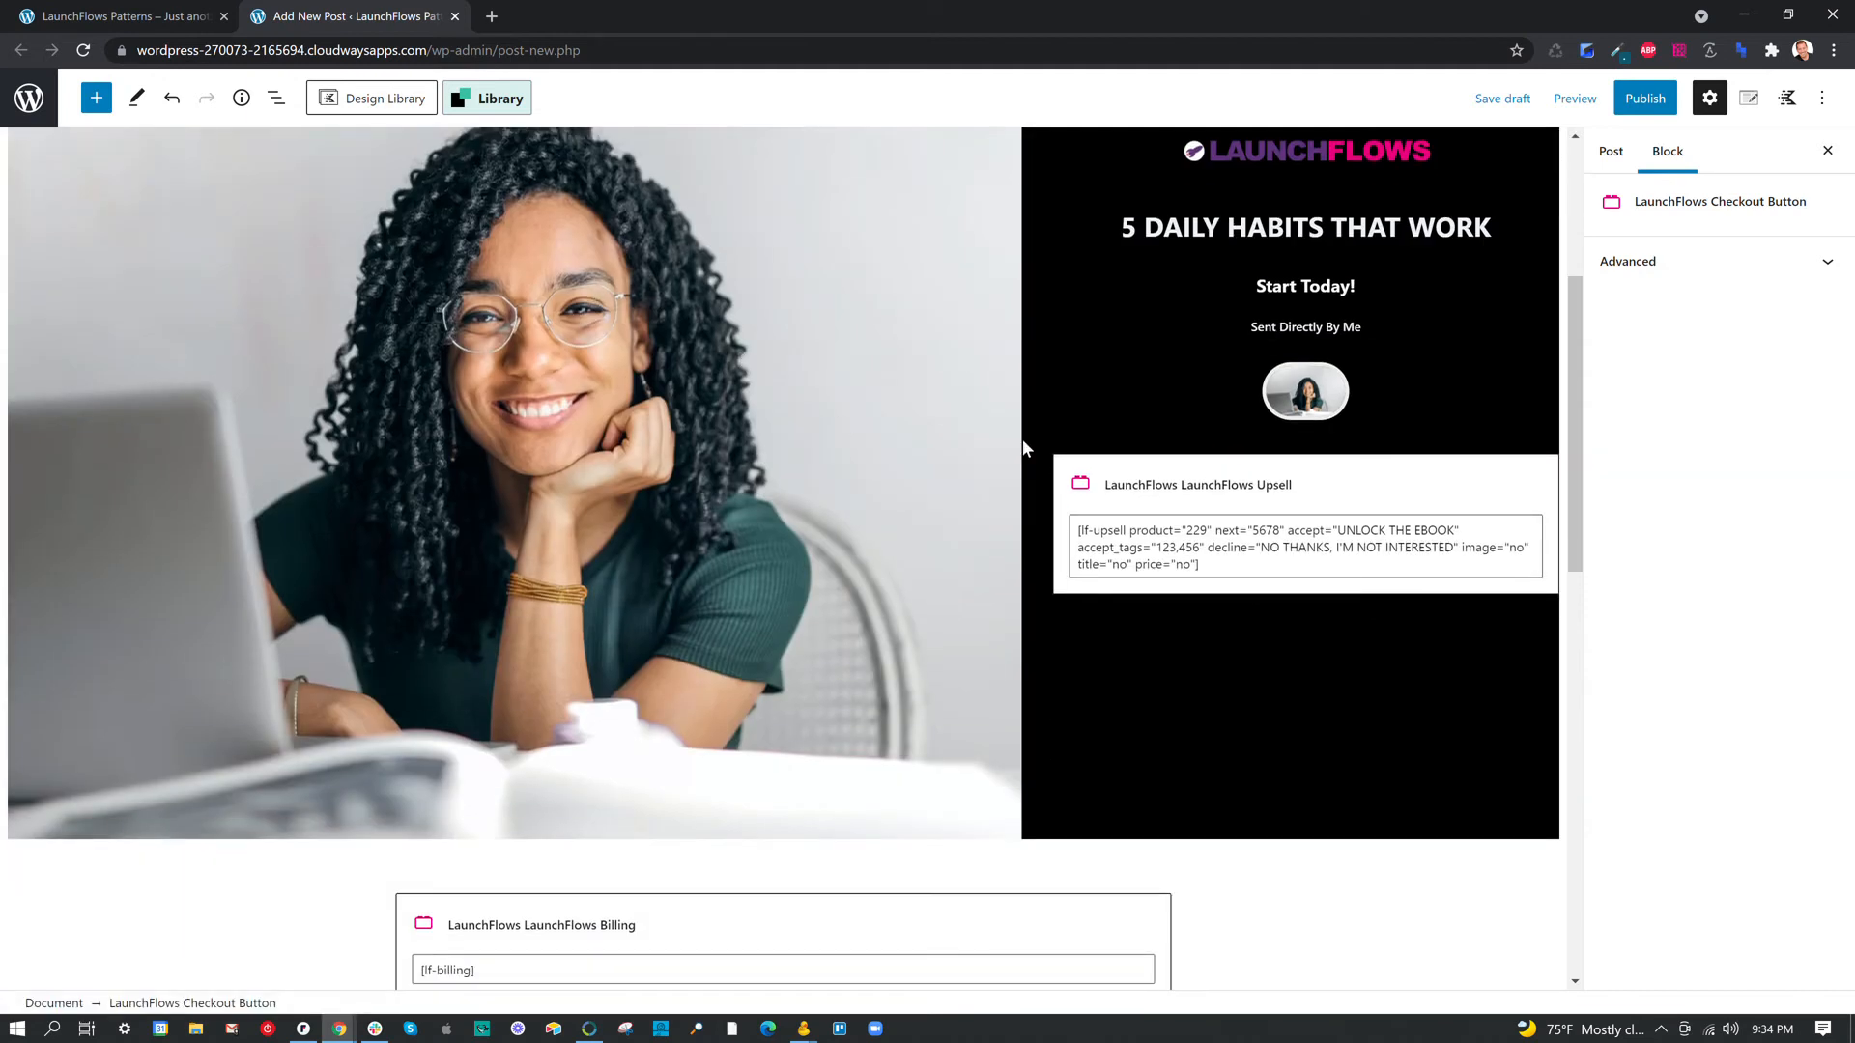
left_click(1186, 532)
left_click_drag(1191, 534, 1199, 518)
left_click(1196, 515)
left_click(1187, 504)
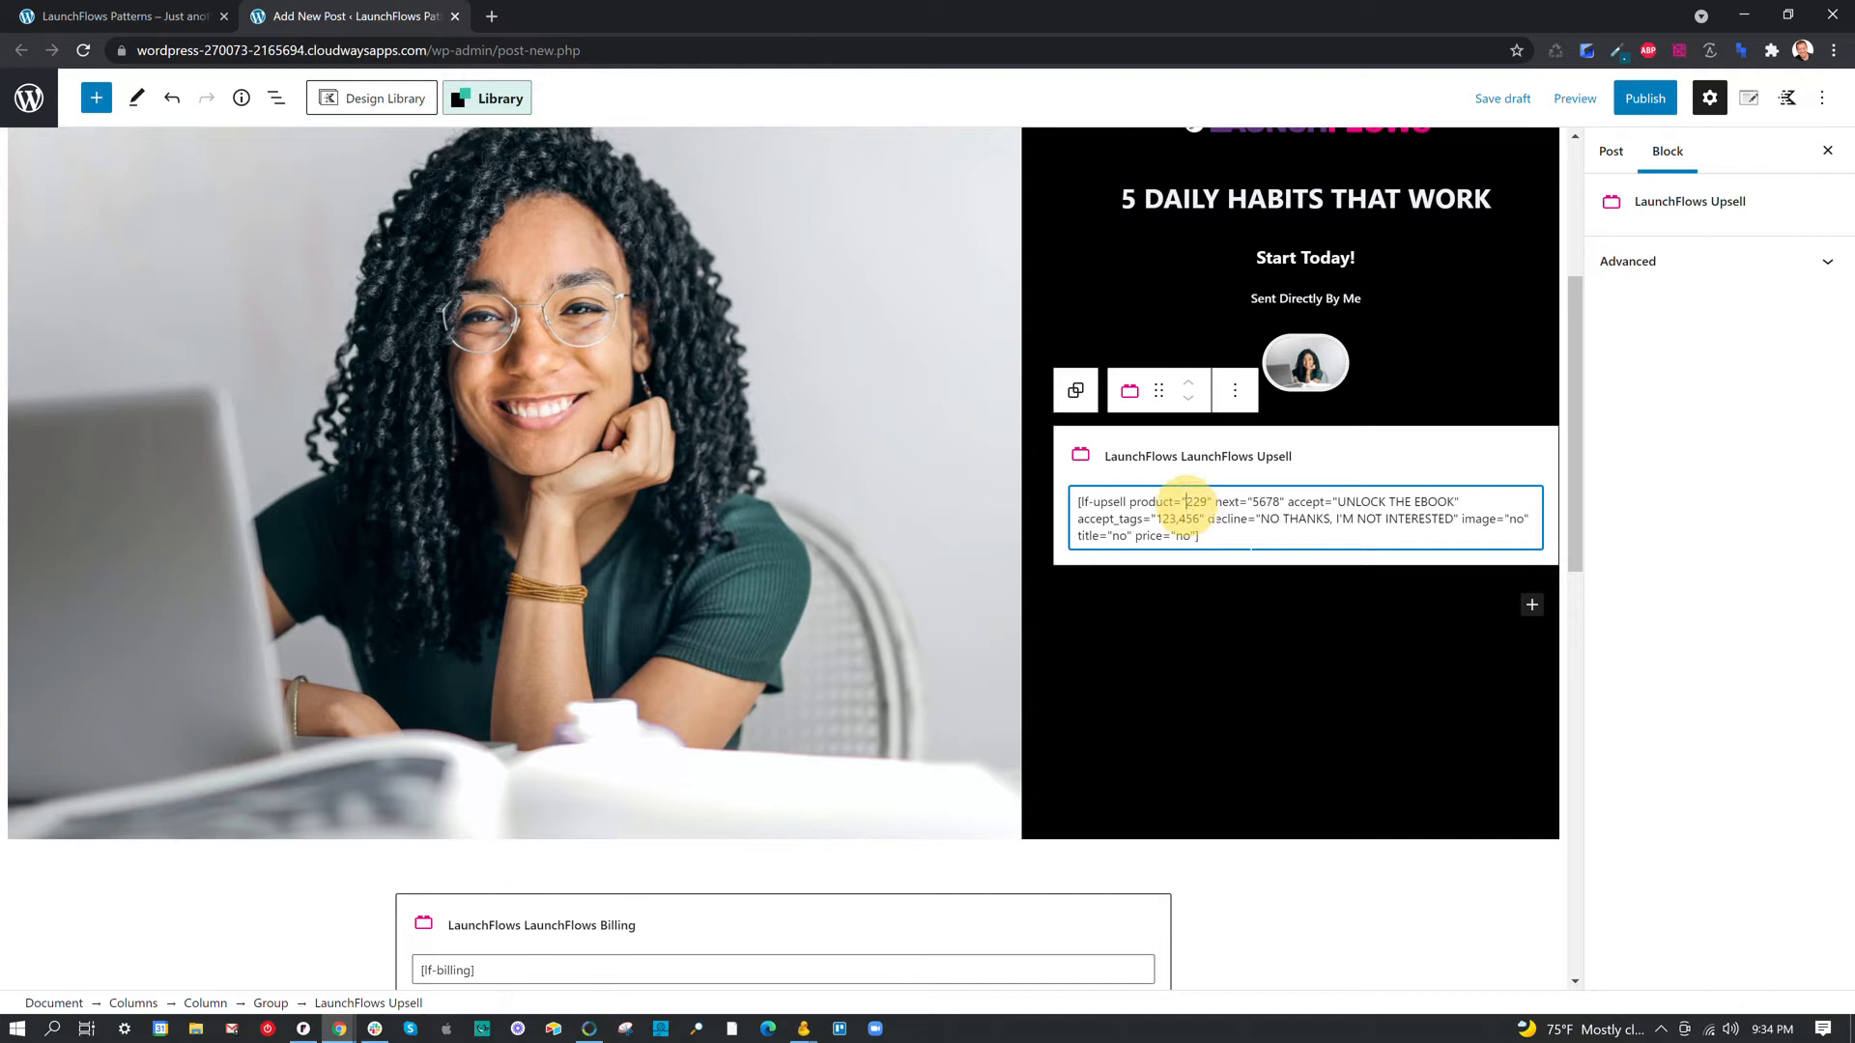
key("shift+Right")
key("shift+Right")
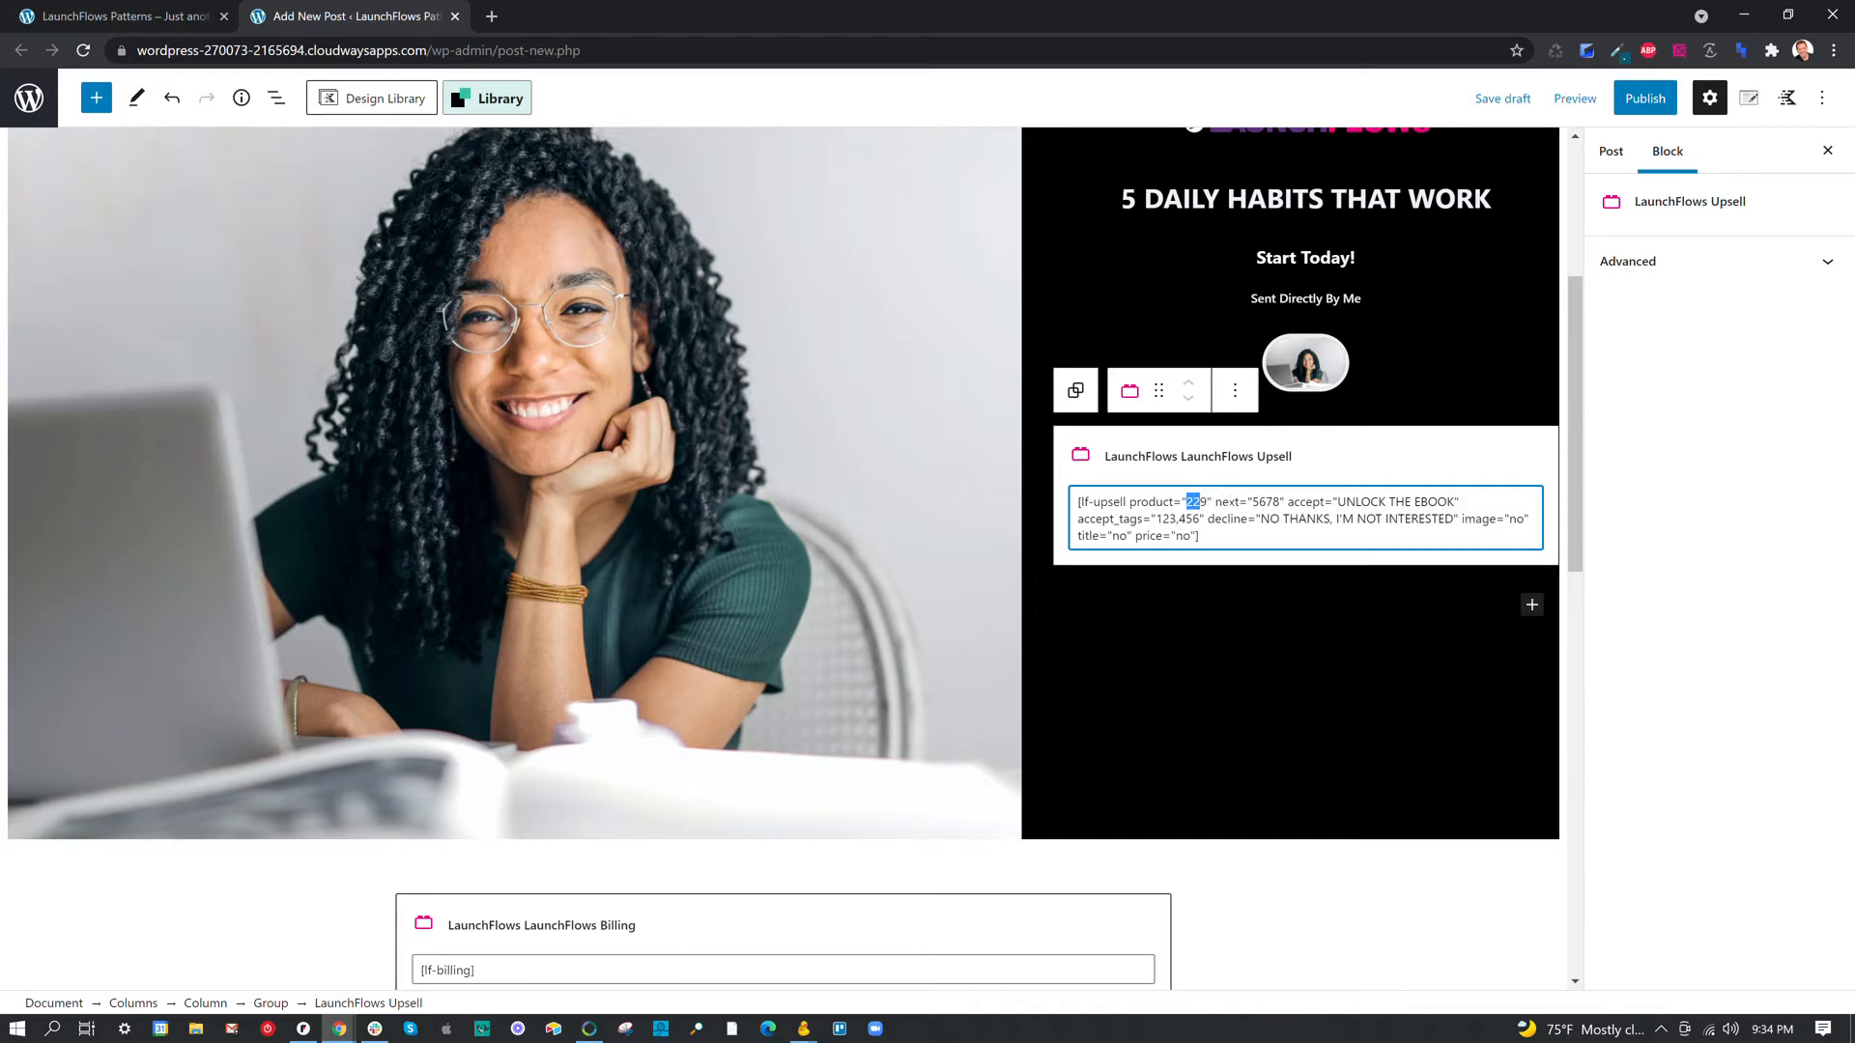
scroll(561, 503, "up", 3)
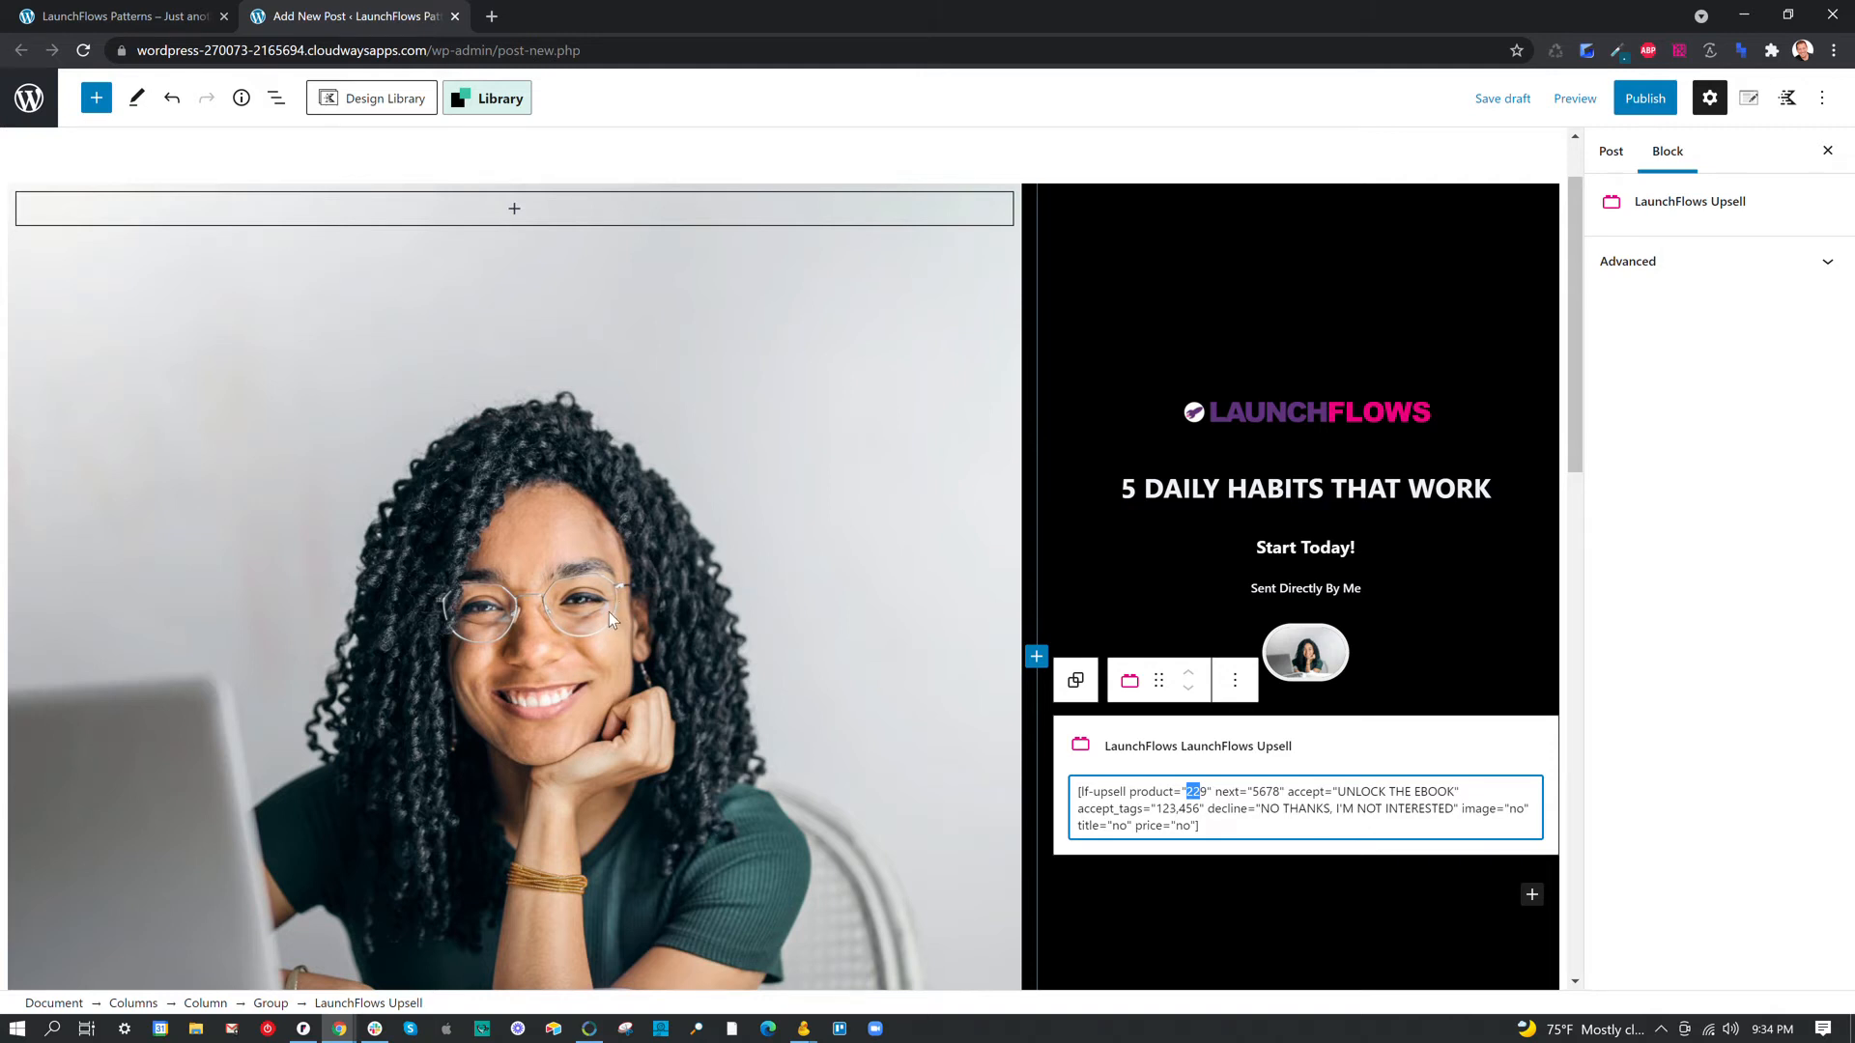
scroll(645, 589, "down", 1)
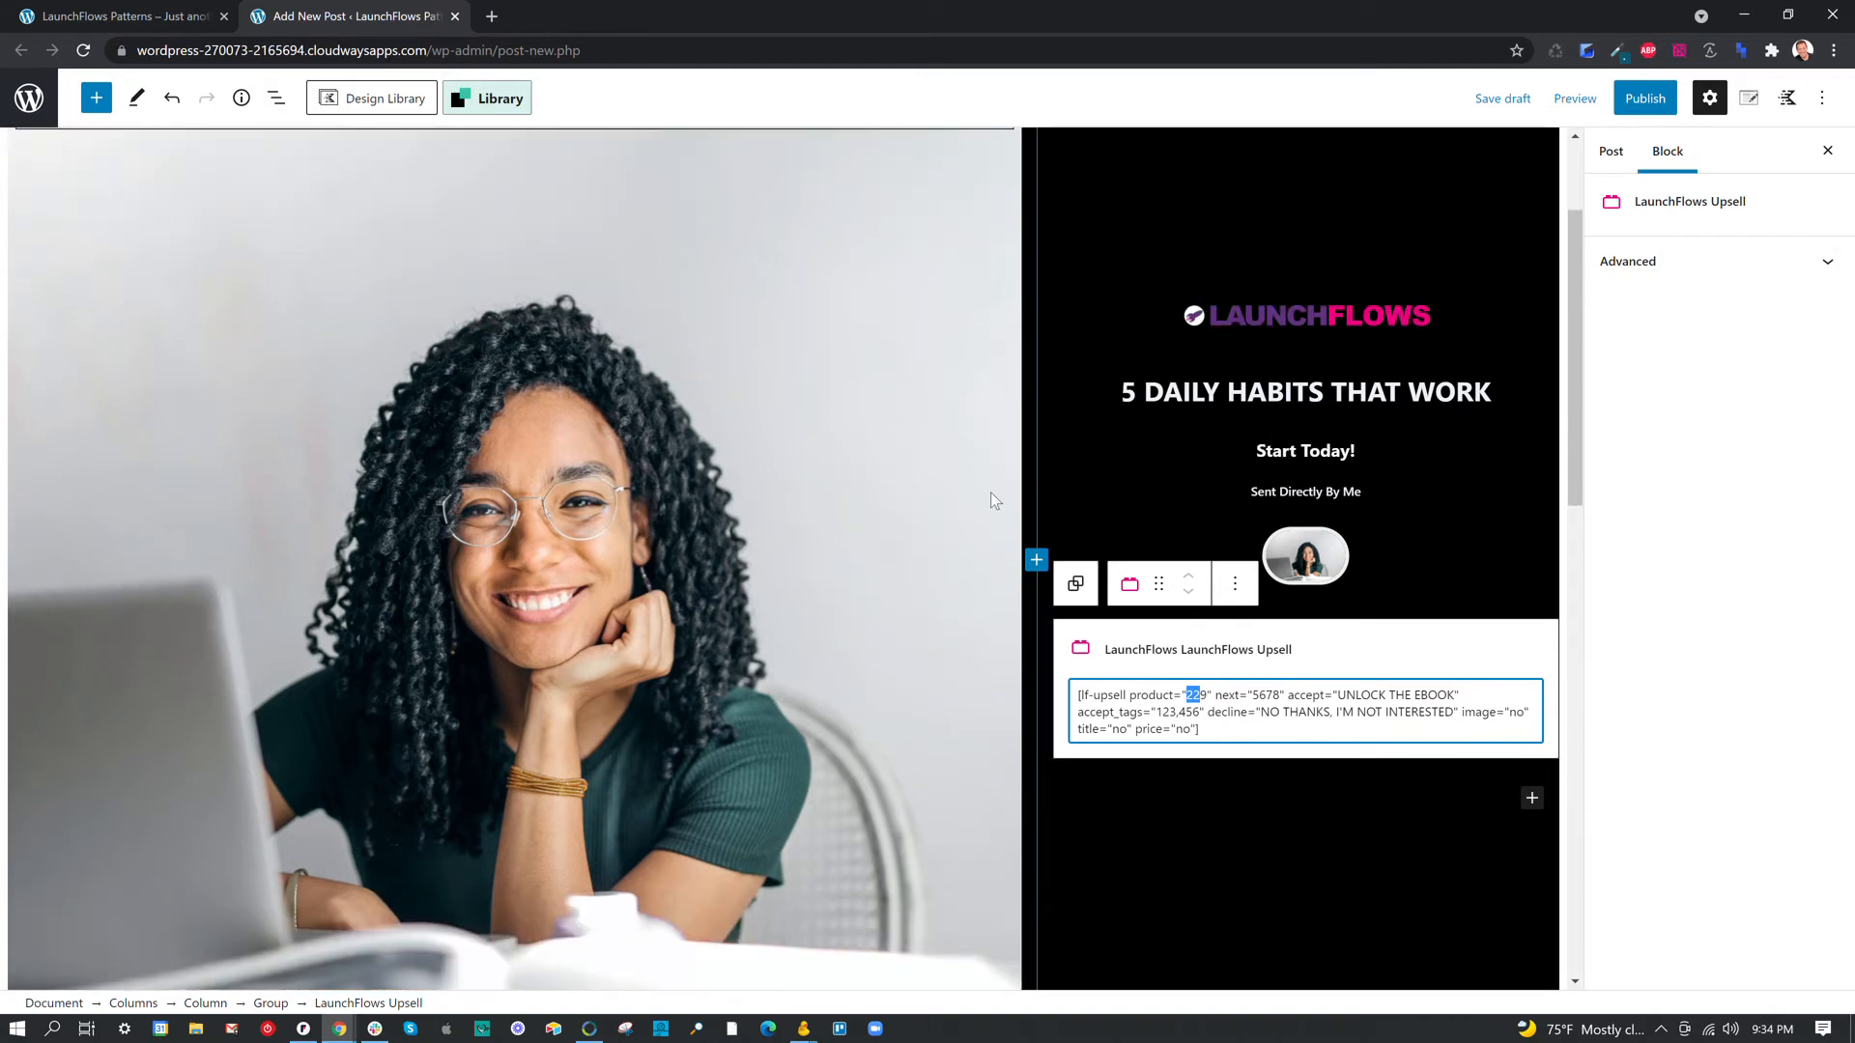
Inspect the logo image block and the accept_tags attribute of the upsell shortcode
left_click(1252, 313)
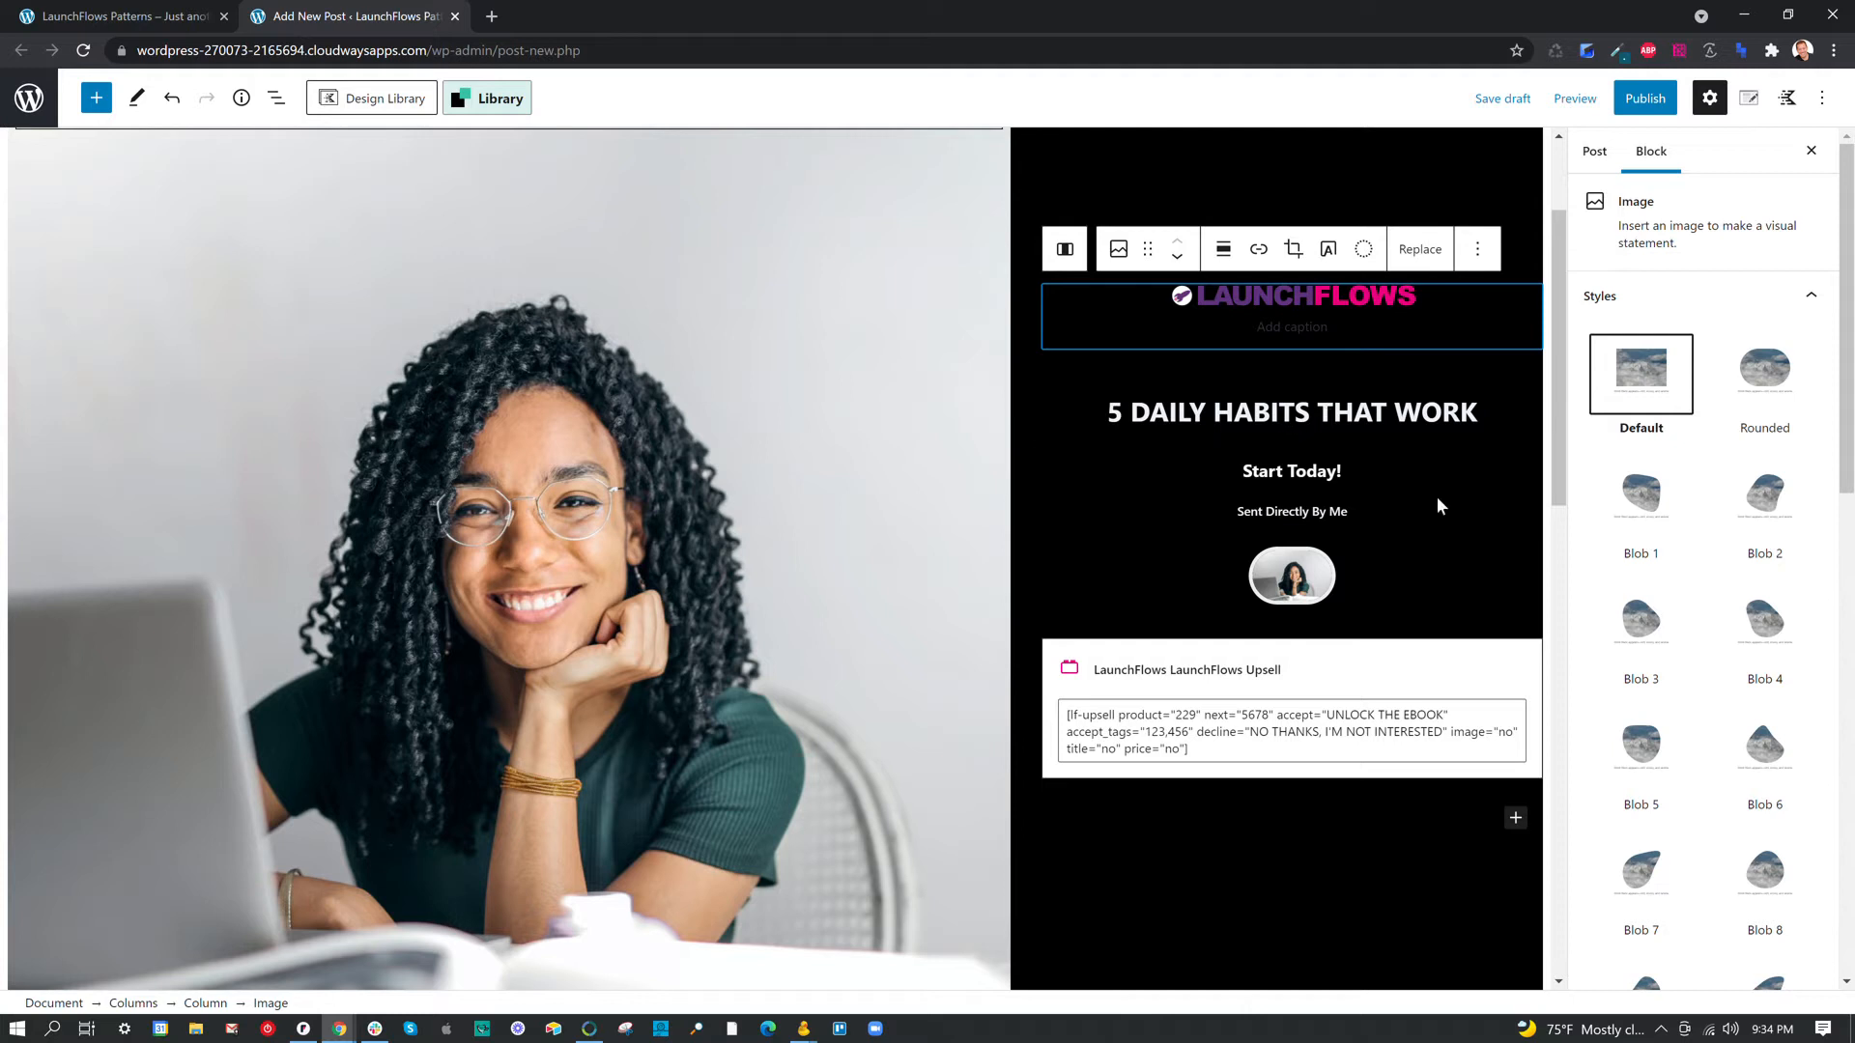
scroll(1494, 581, "down", 2)
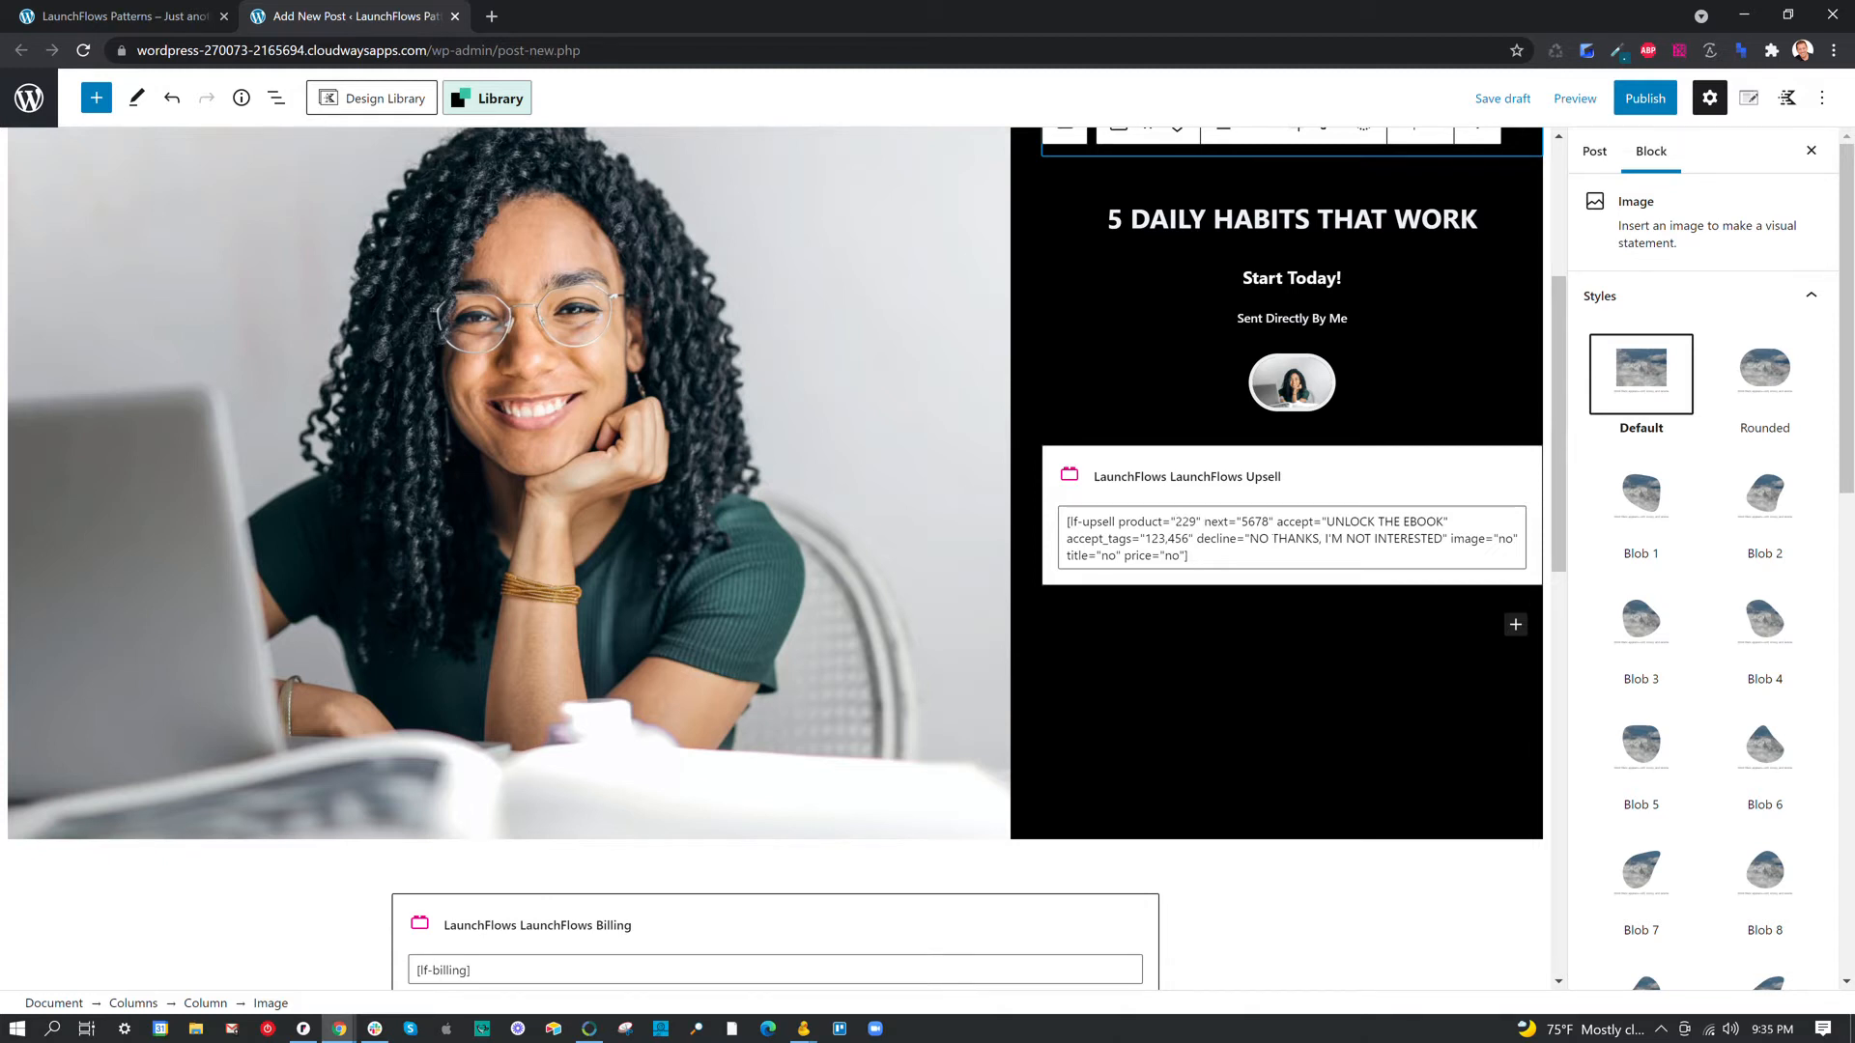
left_click(1174, 551)
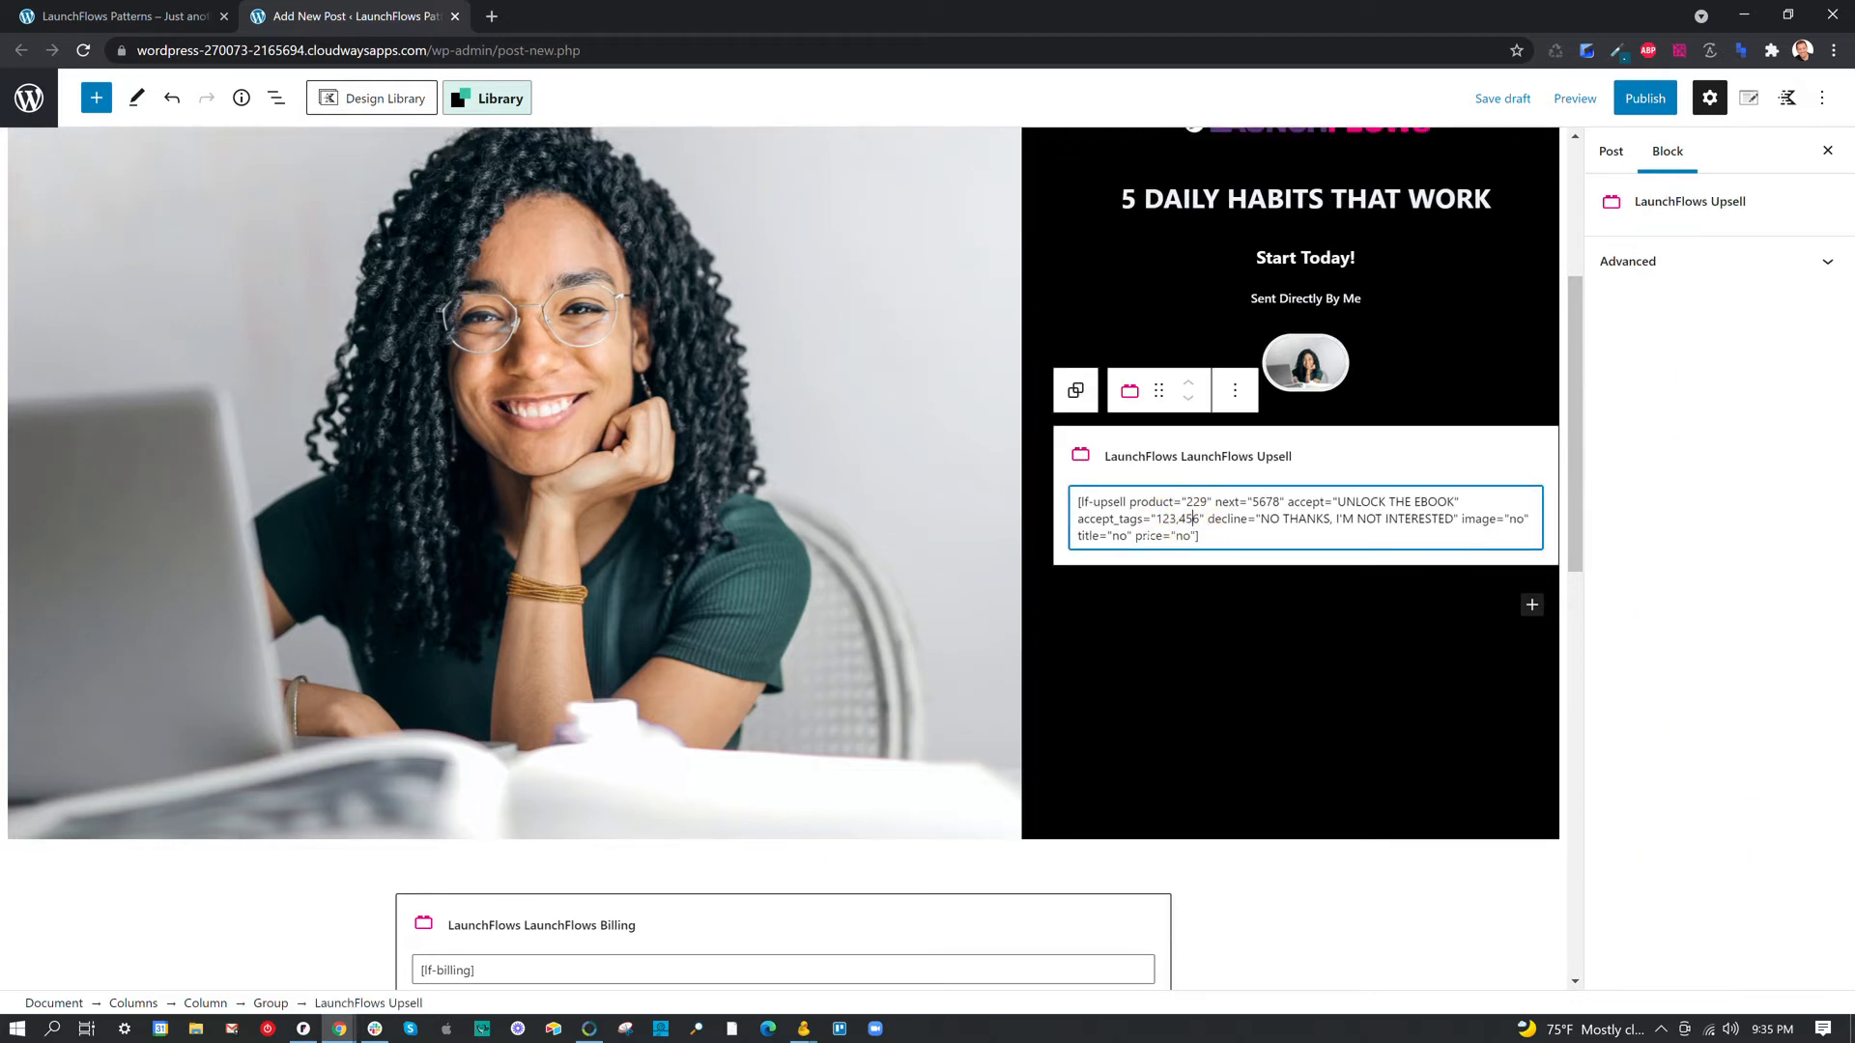
Look through the billing, ebook button, notices, login and payment blocks beneath the hero section
scroll(1159, 560, "down", 5)
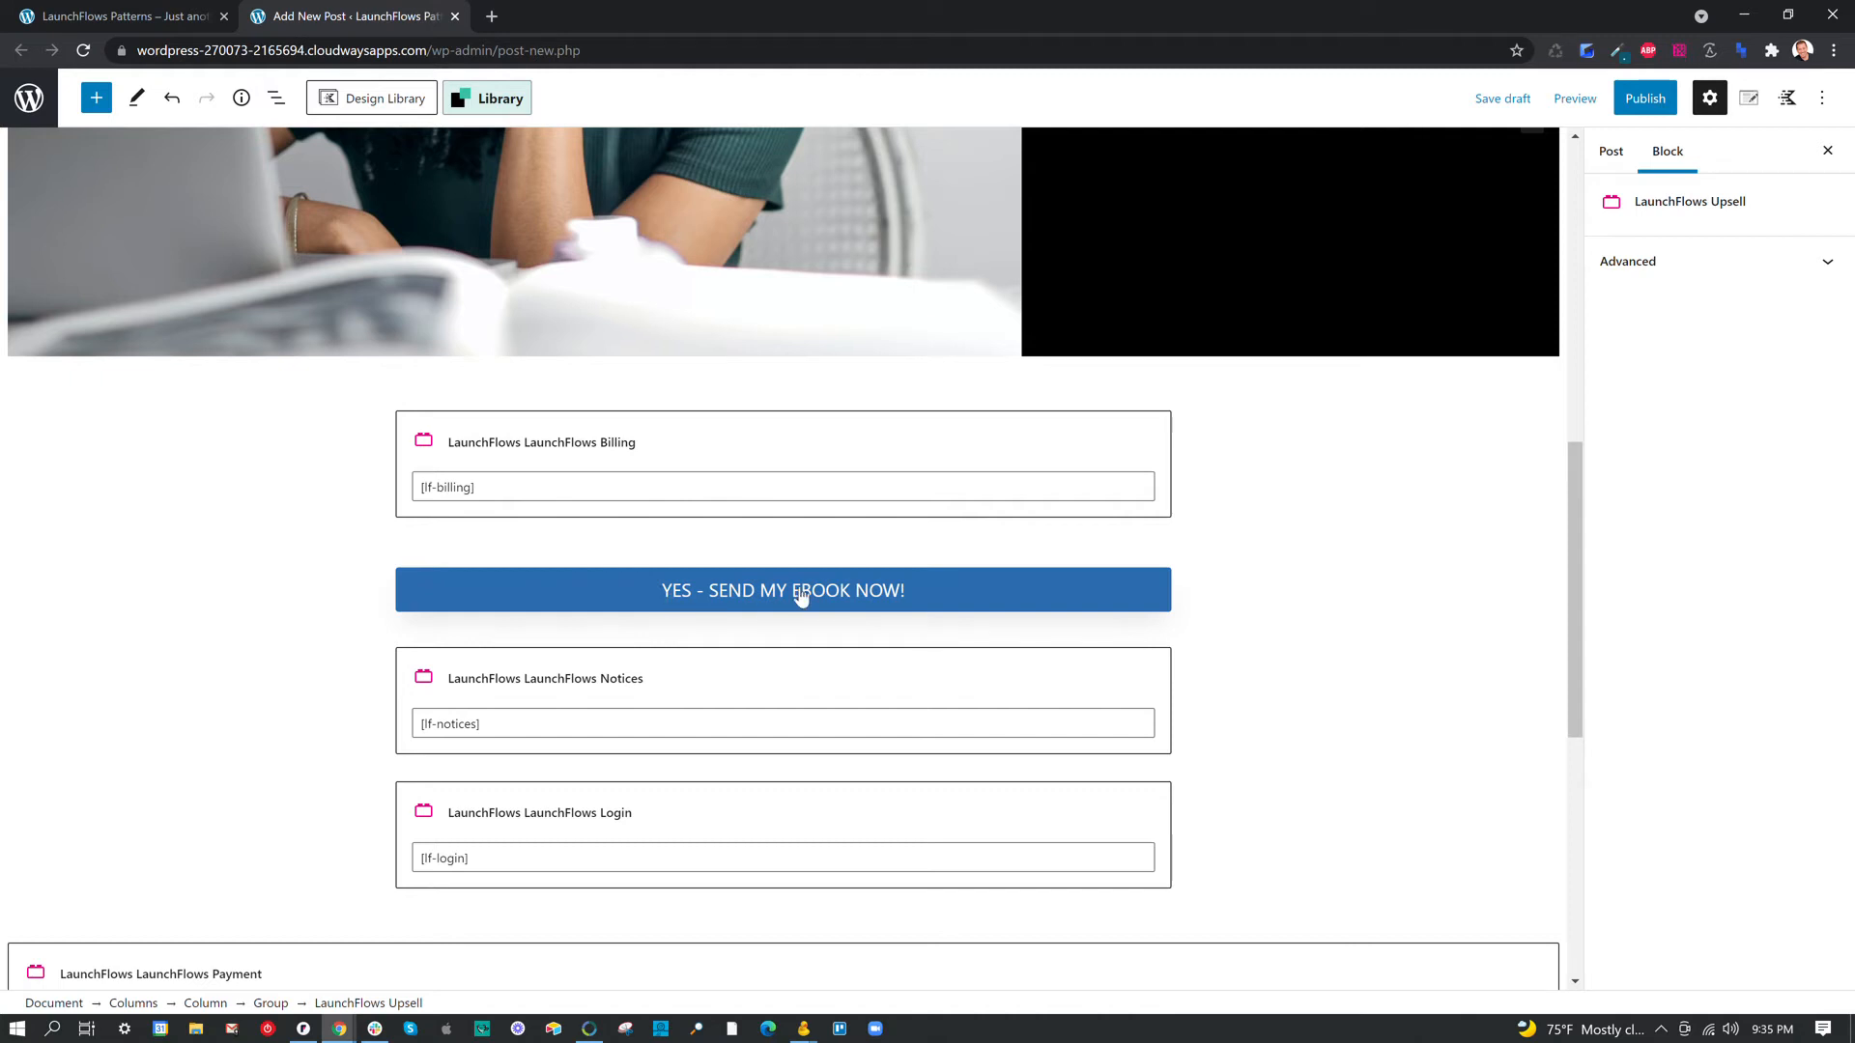
scroll(801, 596, "down", 3)
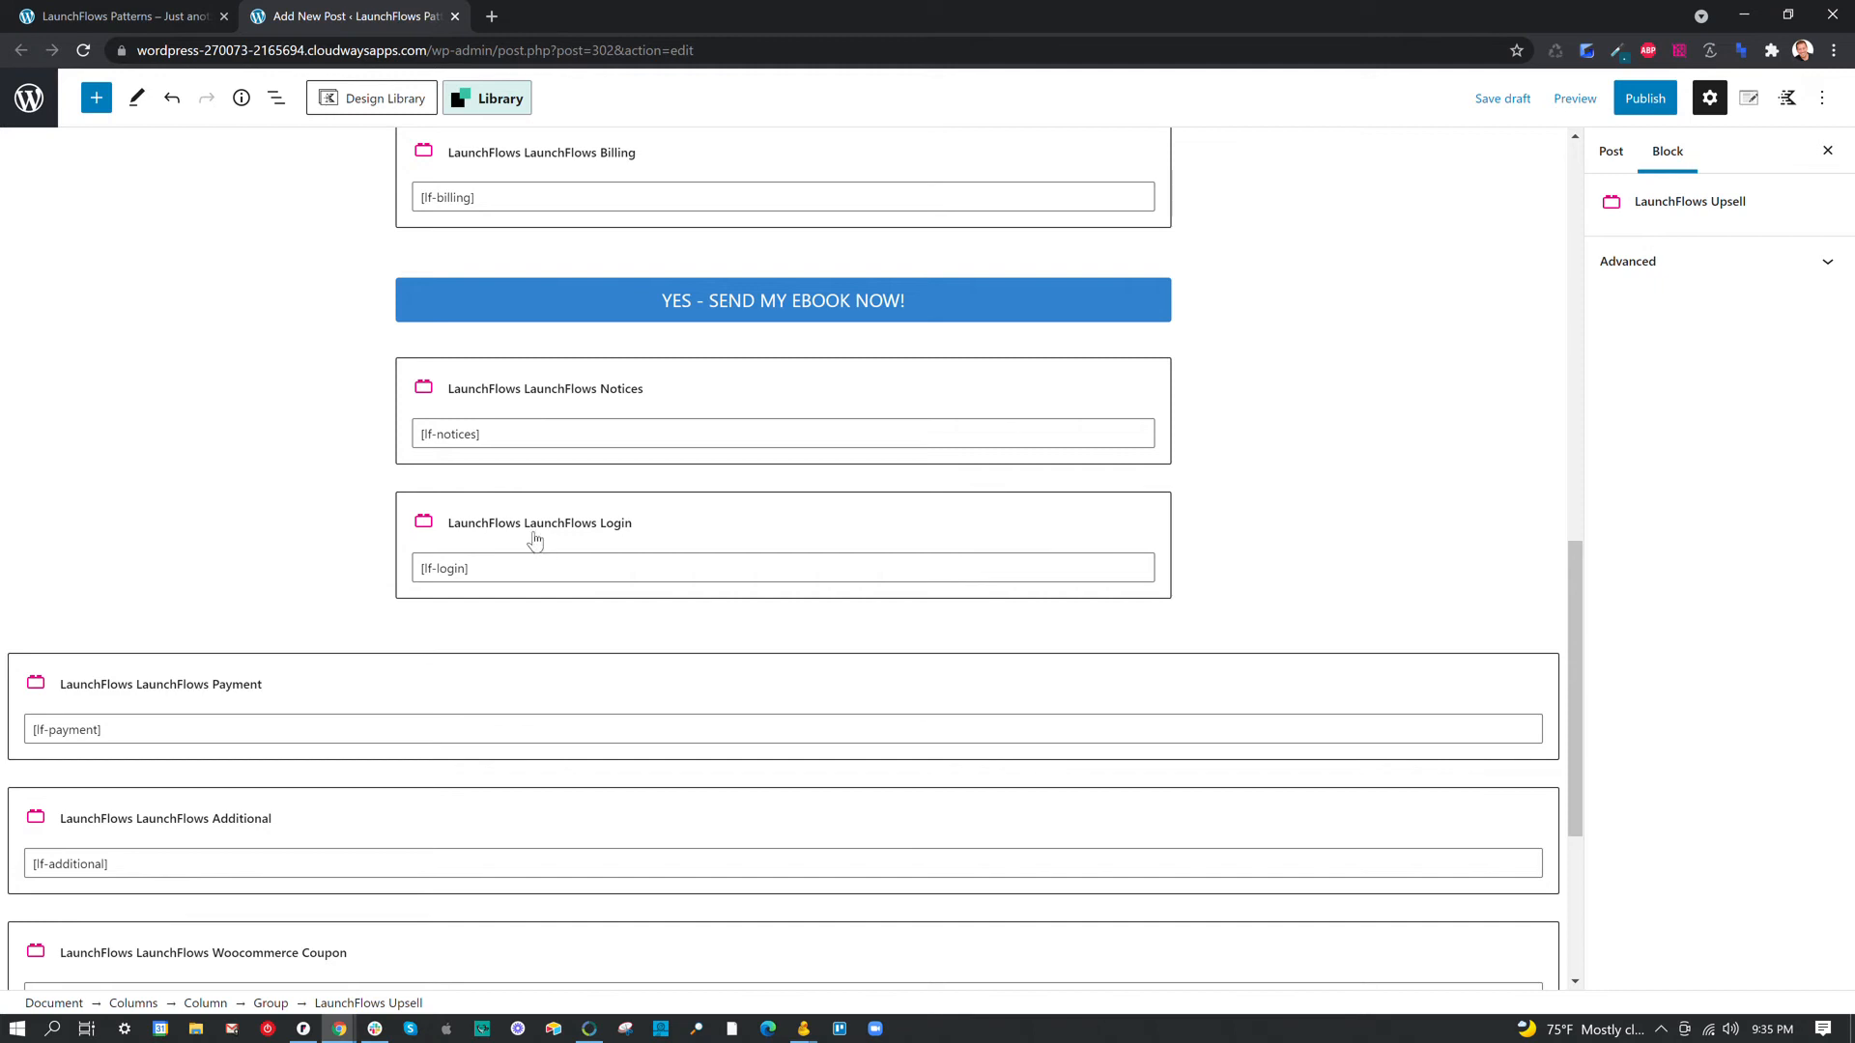
scroll(640, 467, "up", 4)
scroll(641, 467, "up", 5)
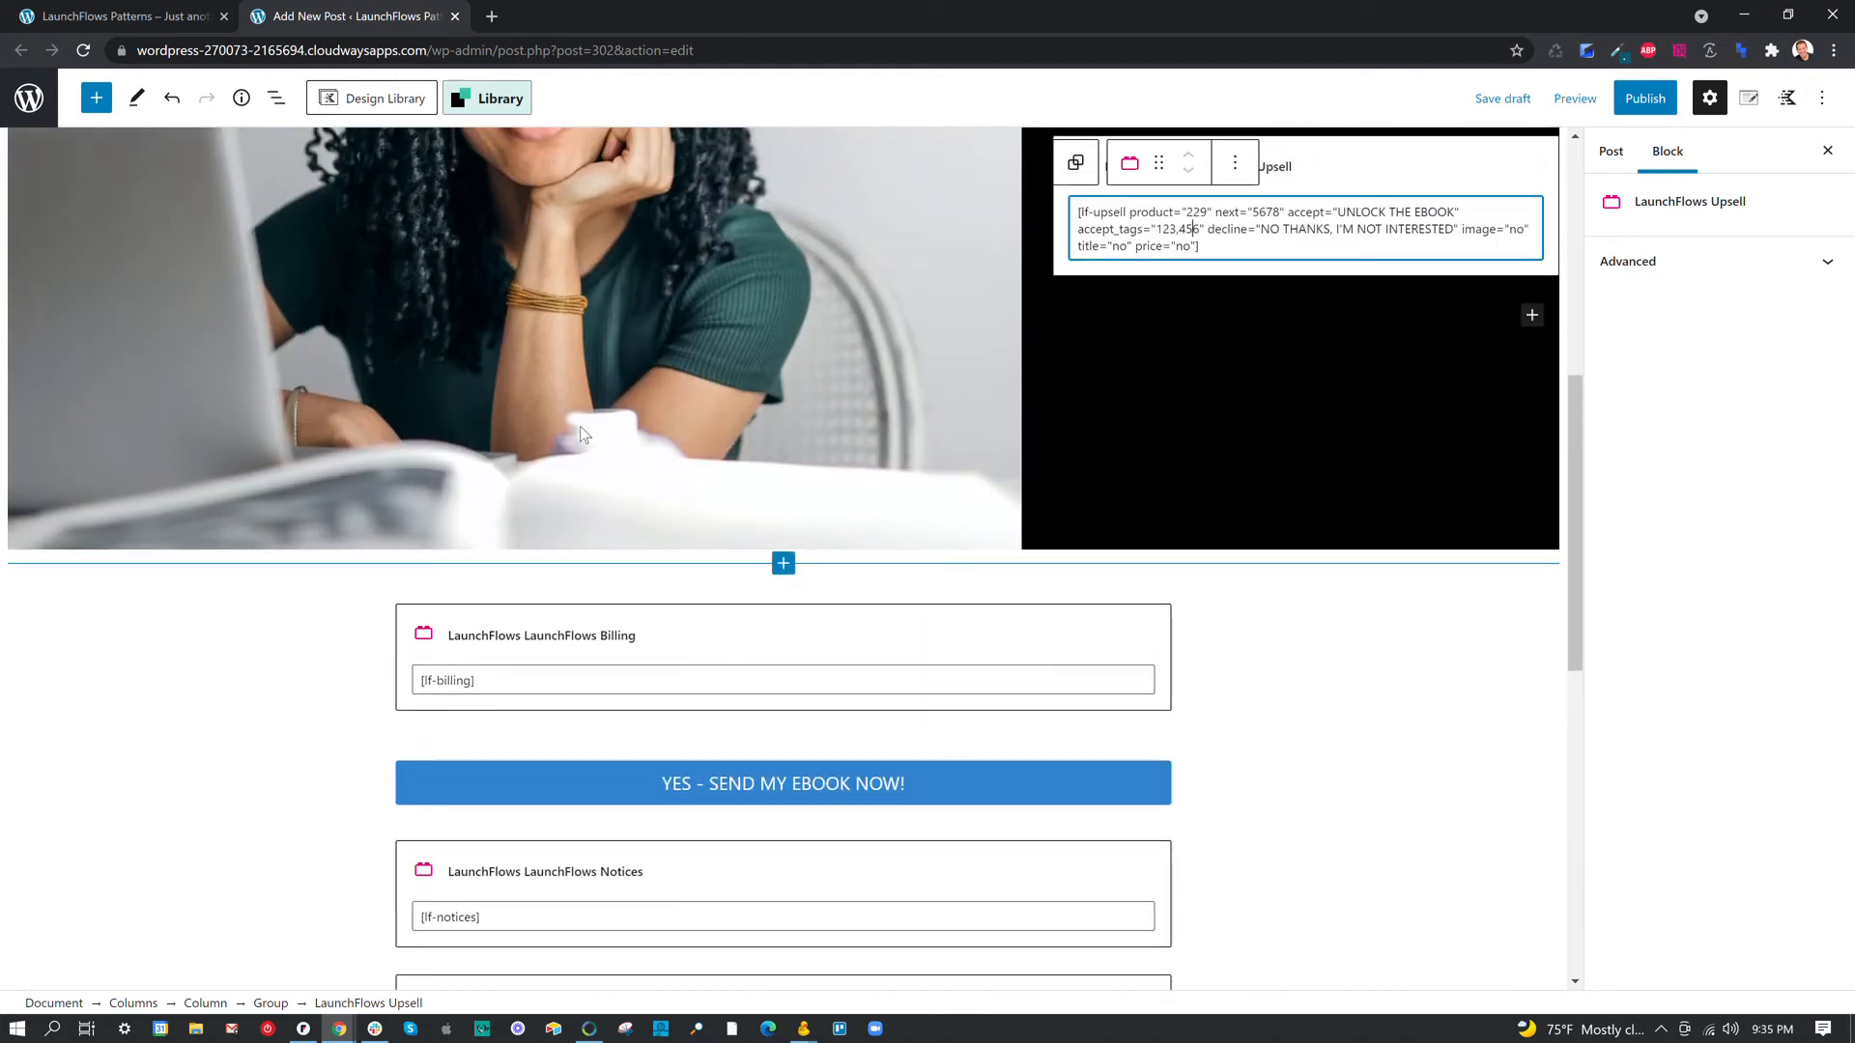
scroll(855, 475, "down", 1)
scroll(856, 475, "down", 10)
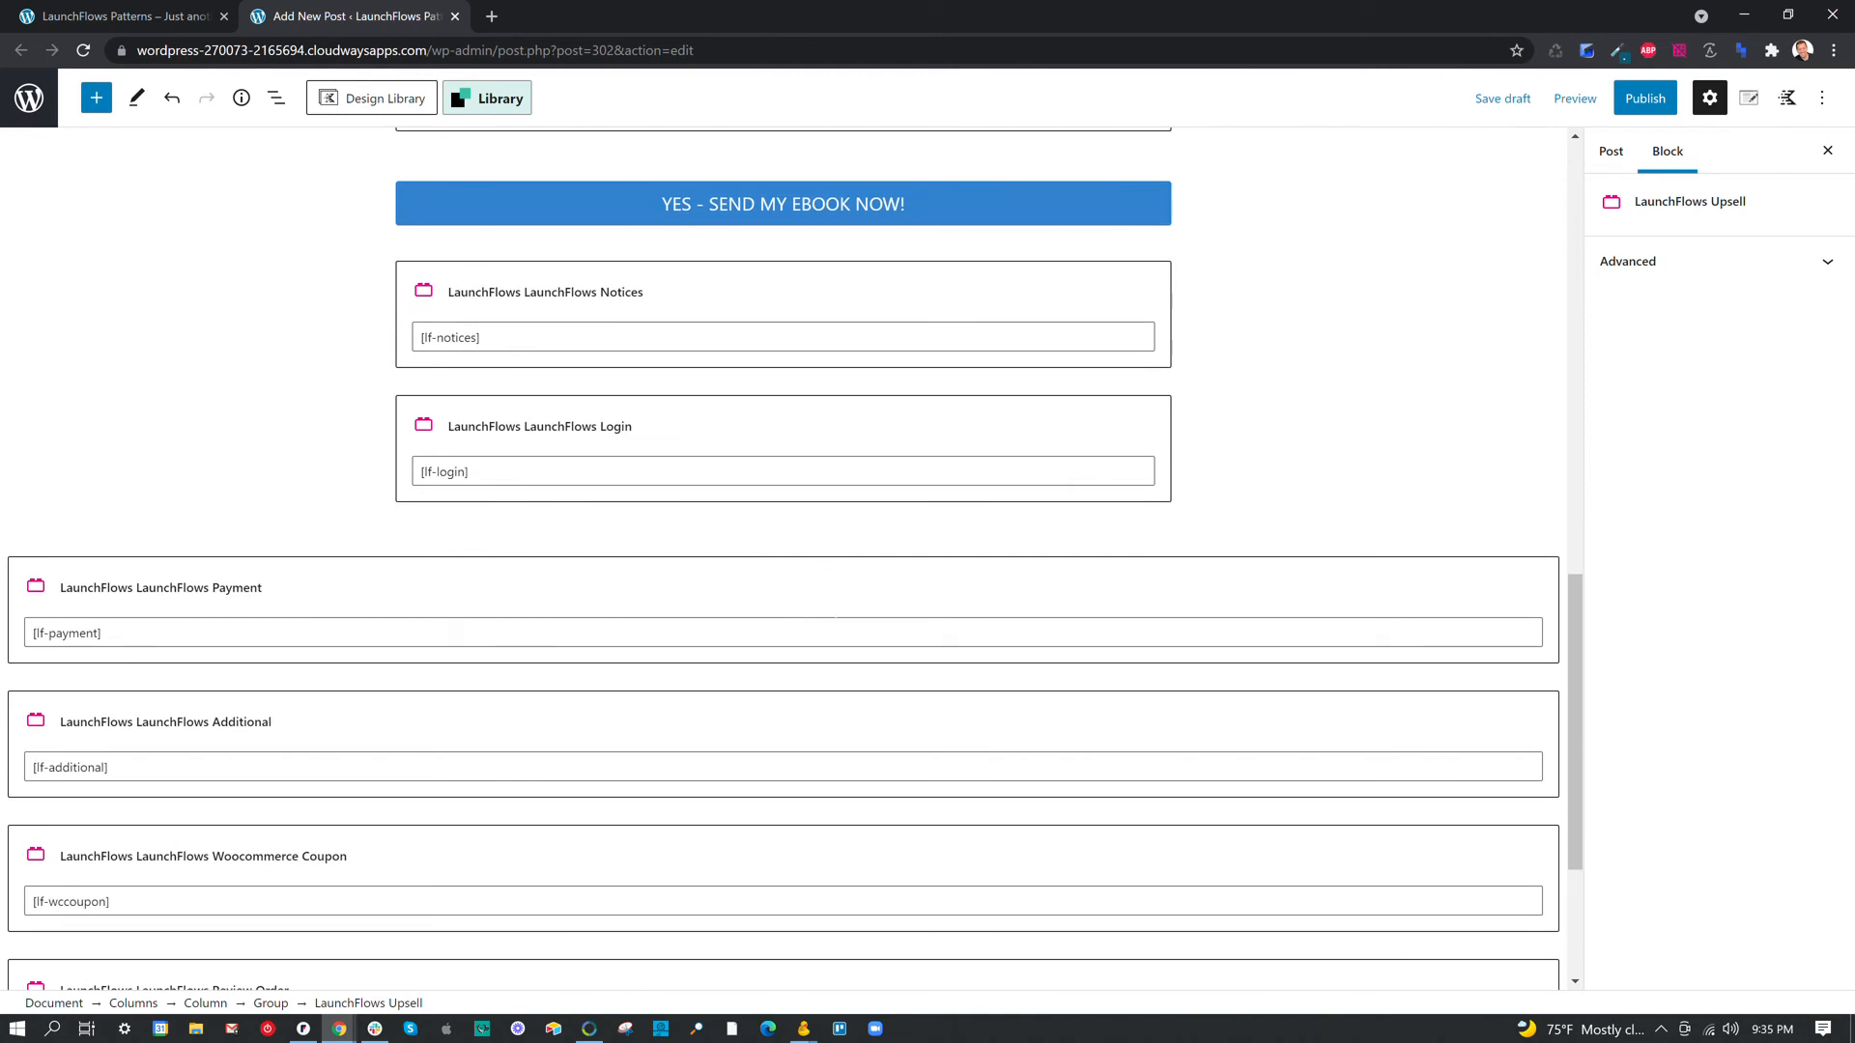
Check the additional CSS class assigned to the LaunchFlows Payment block and look over the blocks below it
left_click(332, 585)
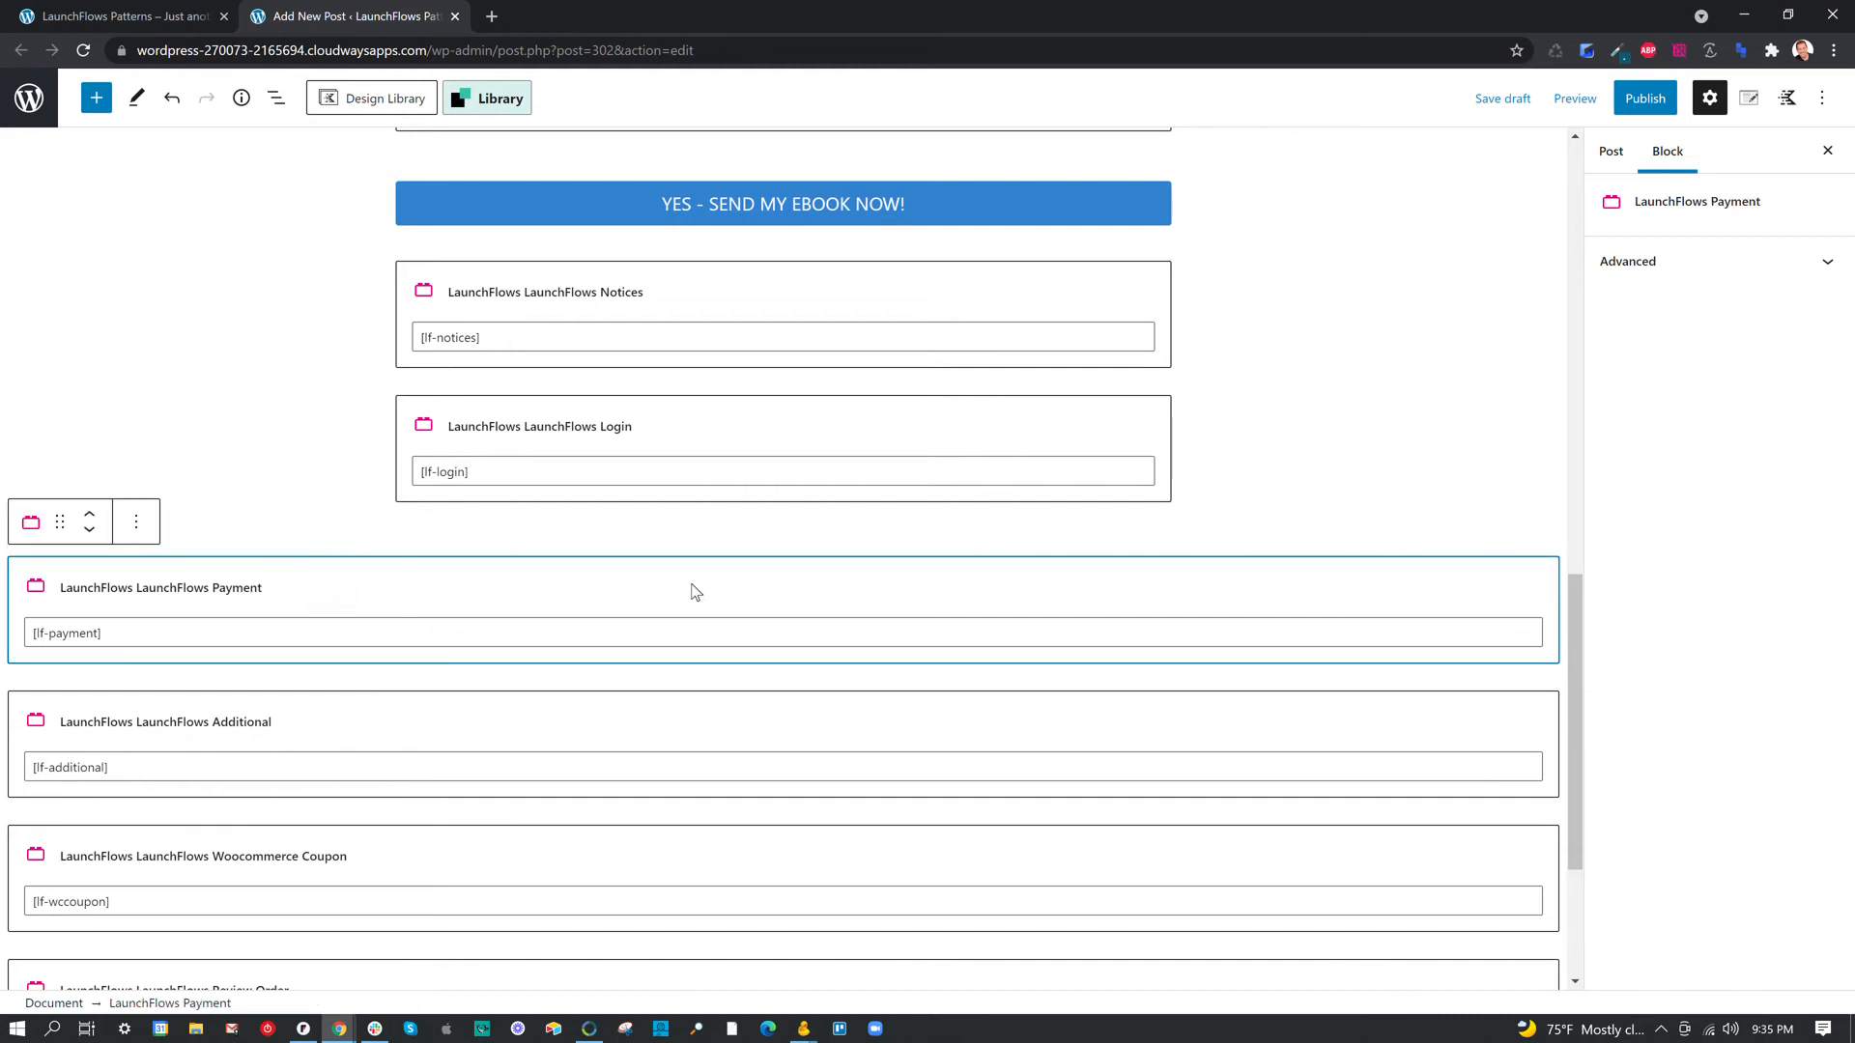
left_click(1632, 261)
left_click_drag(1650, 329, 1579, 330)
scroll(1200, 596, "down", 3)
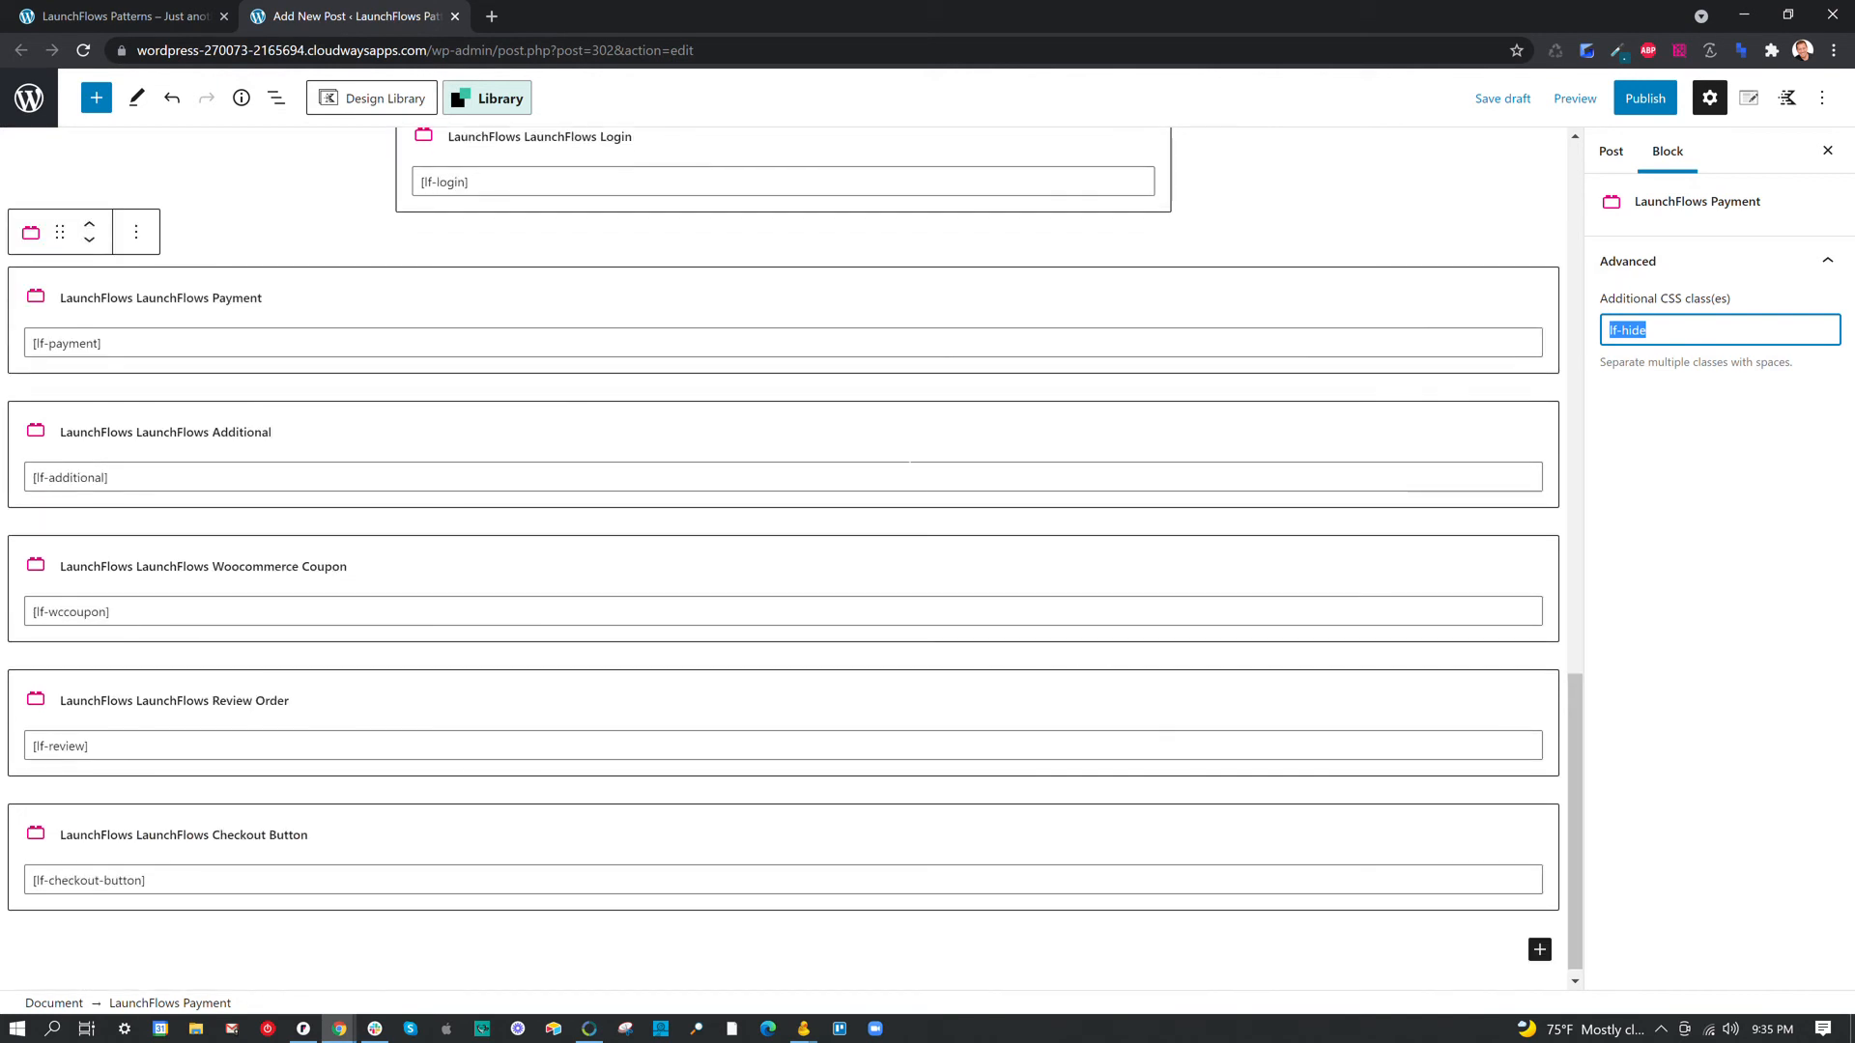
Preview the lead form post in a new tab and view its hero section
scroll(902, 638, "up", 6)
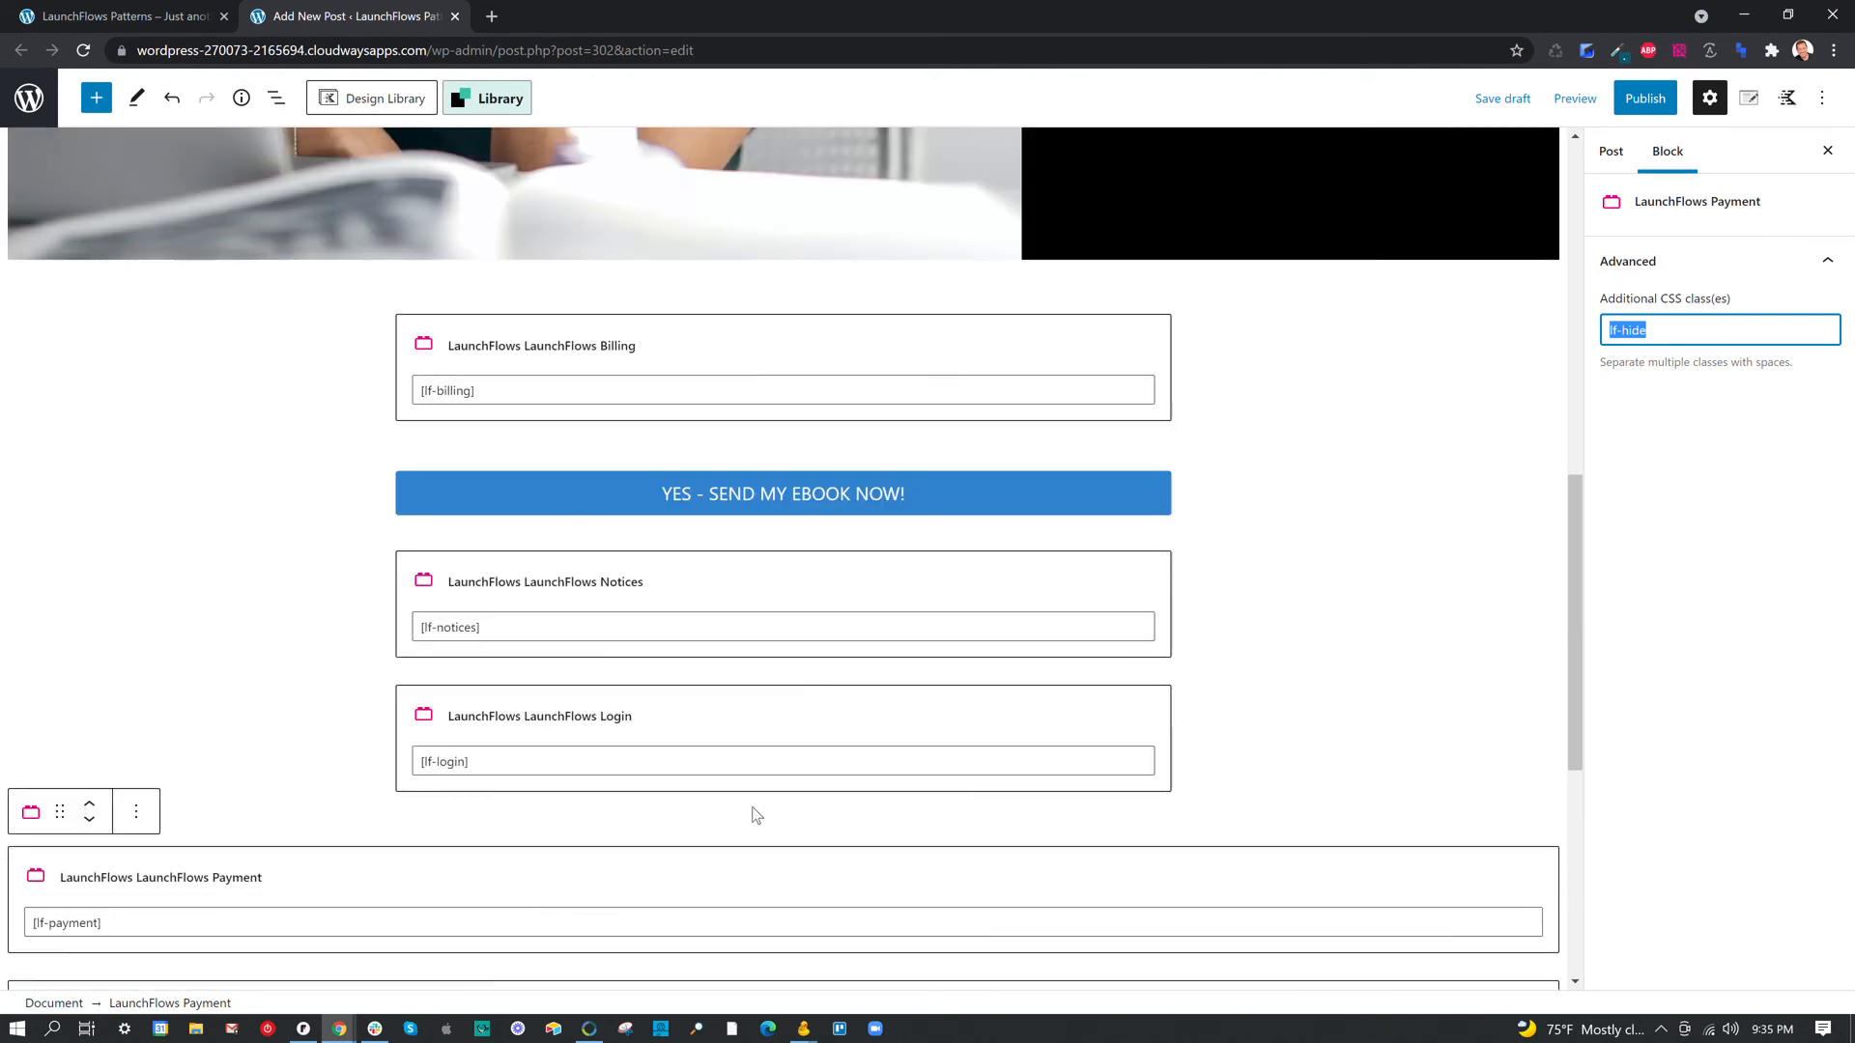
scroll(995, 710, "up", 6)
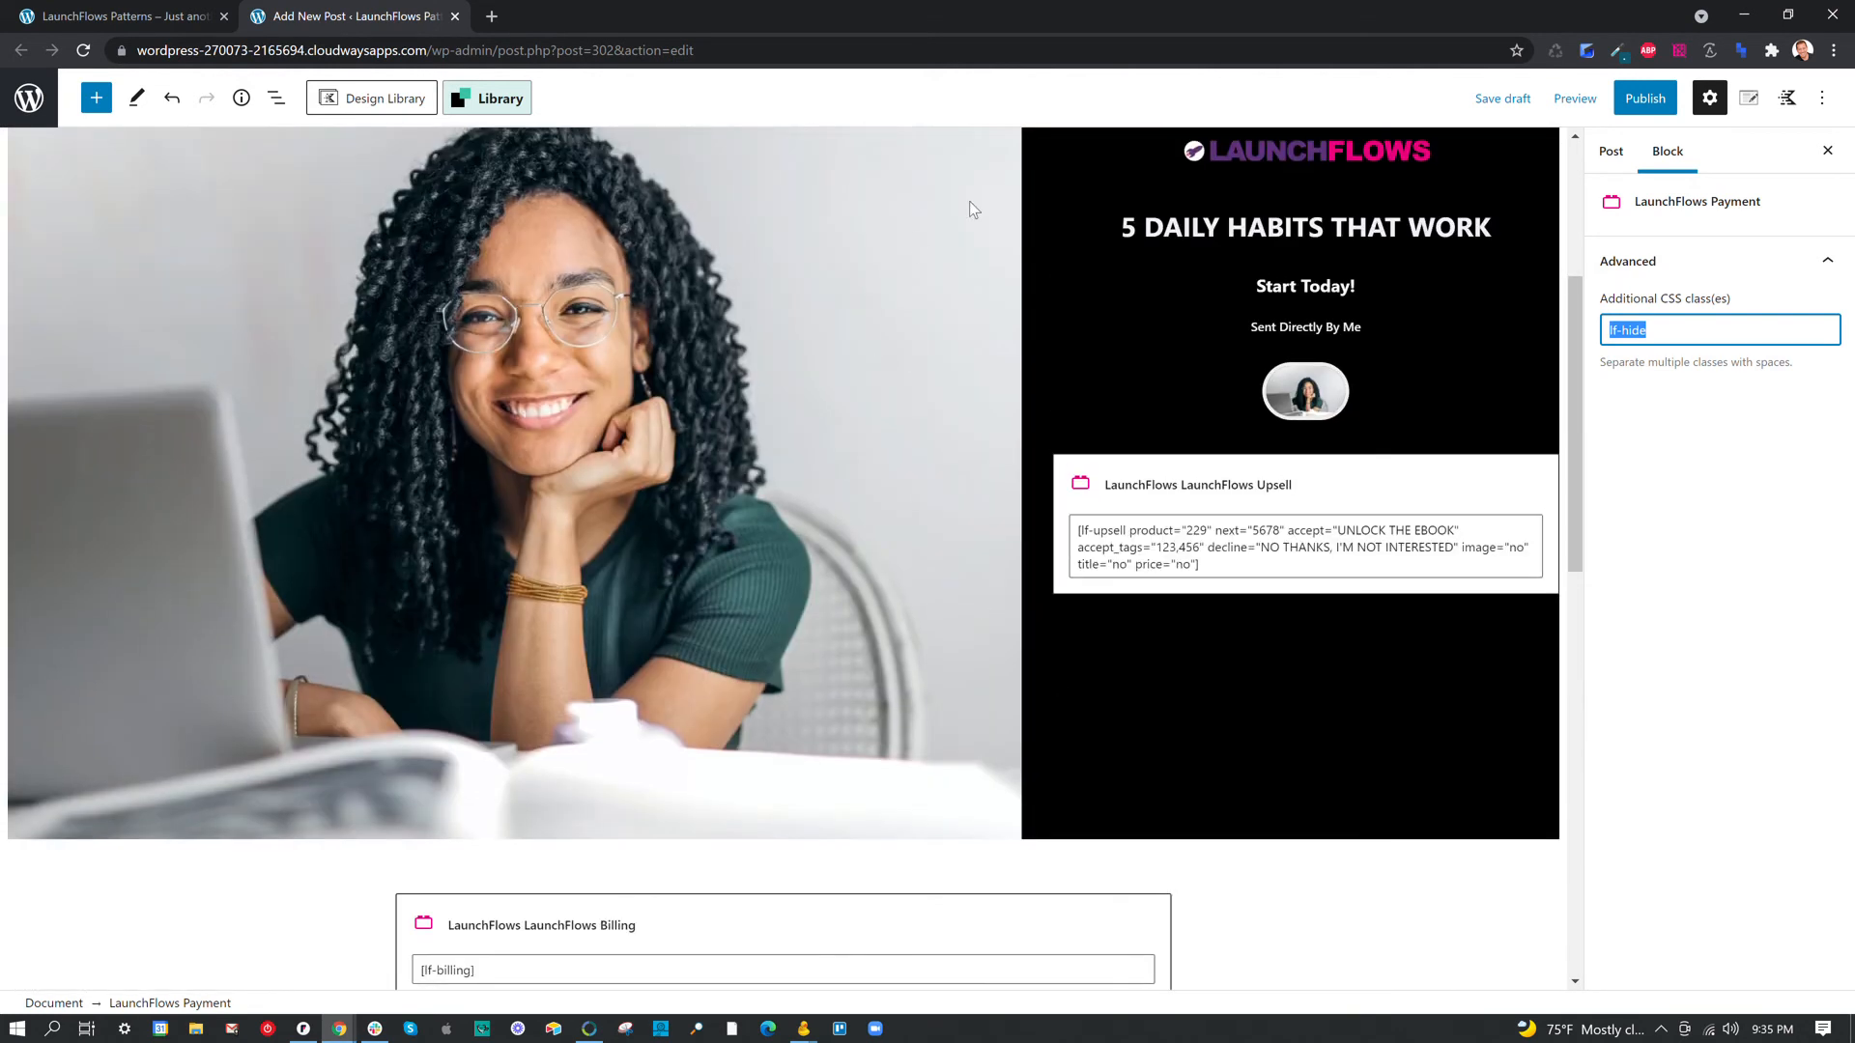
left_click(1575, 97)
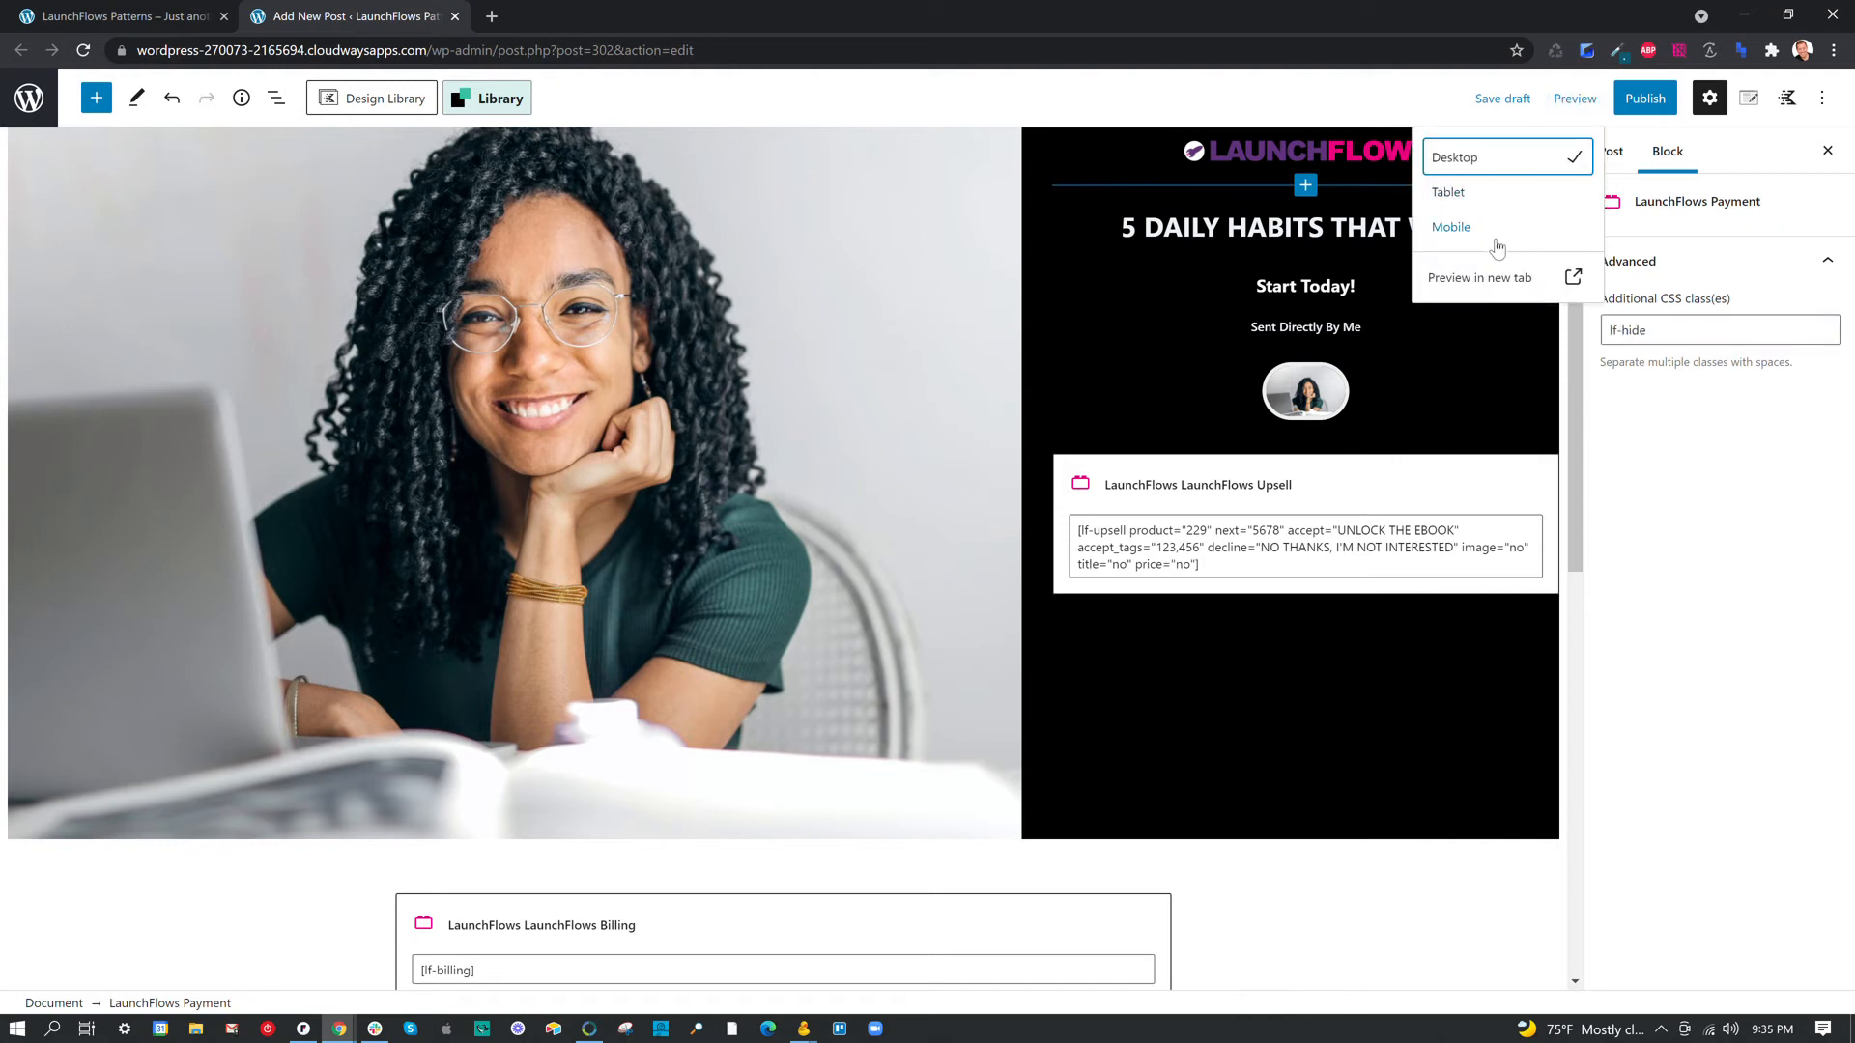
left_click(1472, 280)
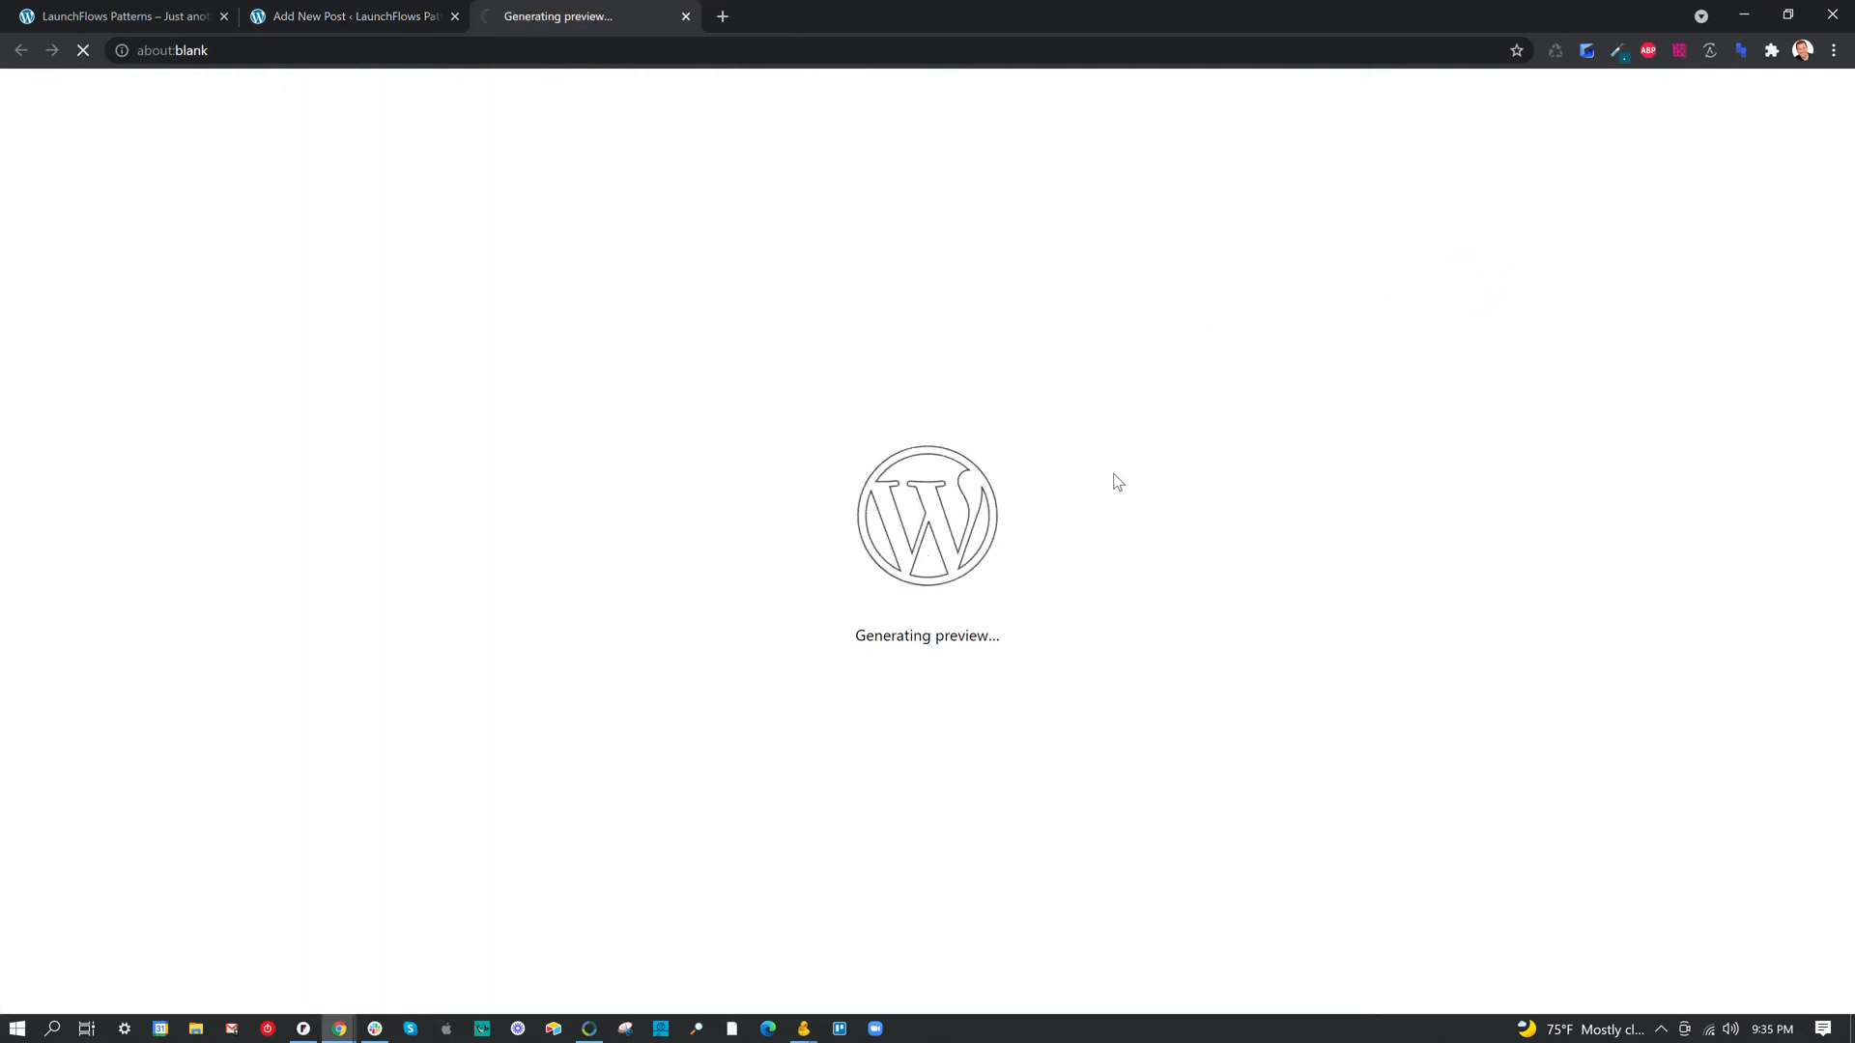
scroll(1082, 519, "down", 1)
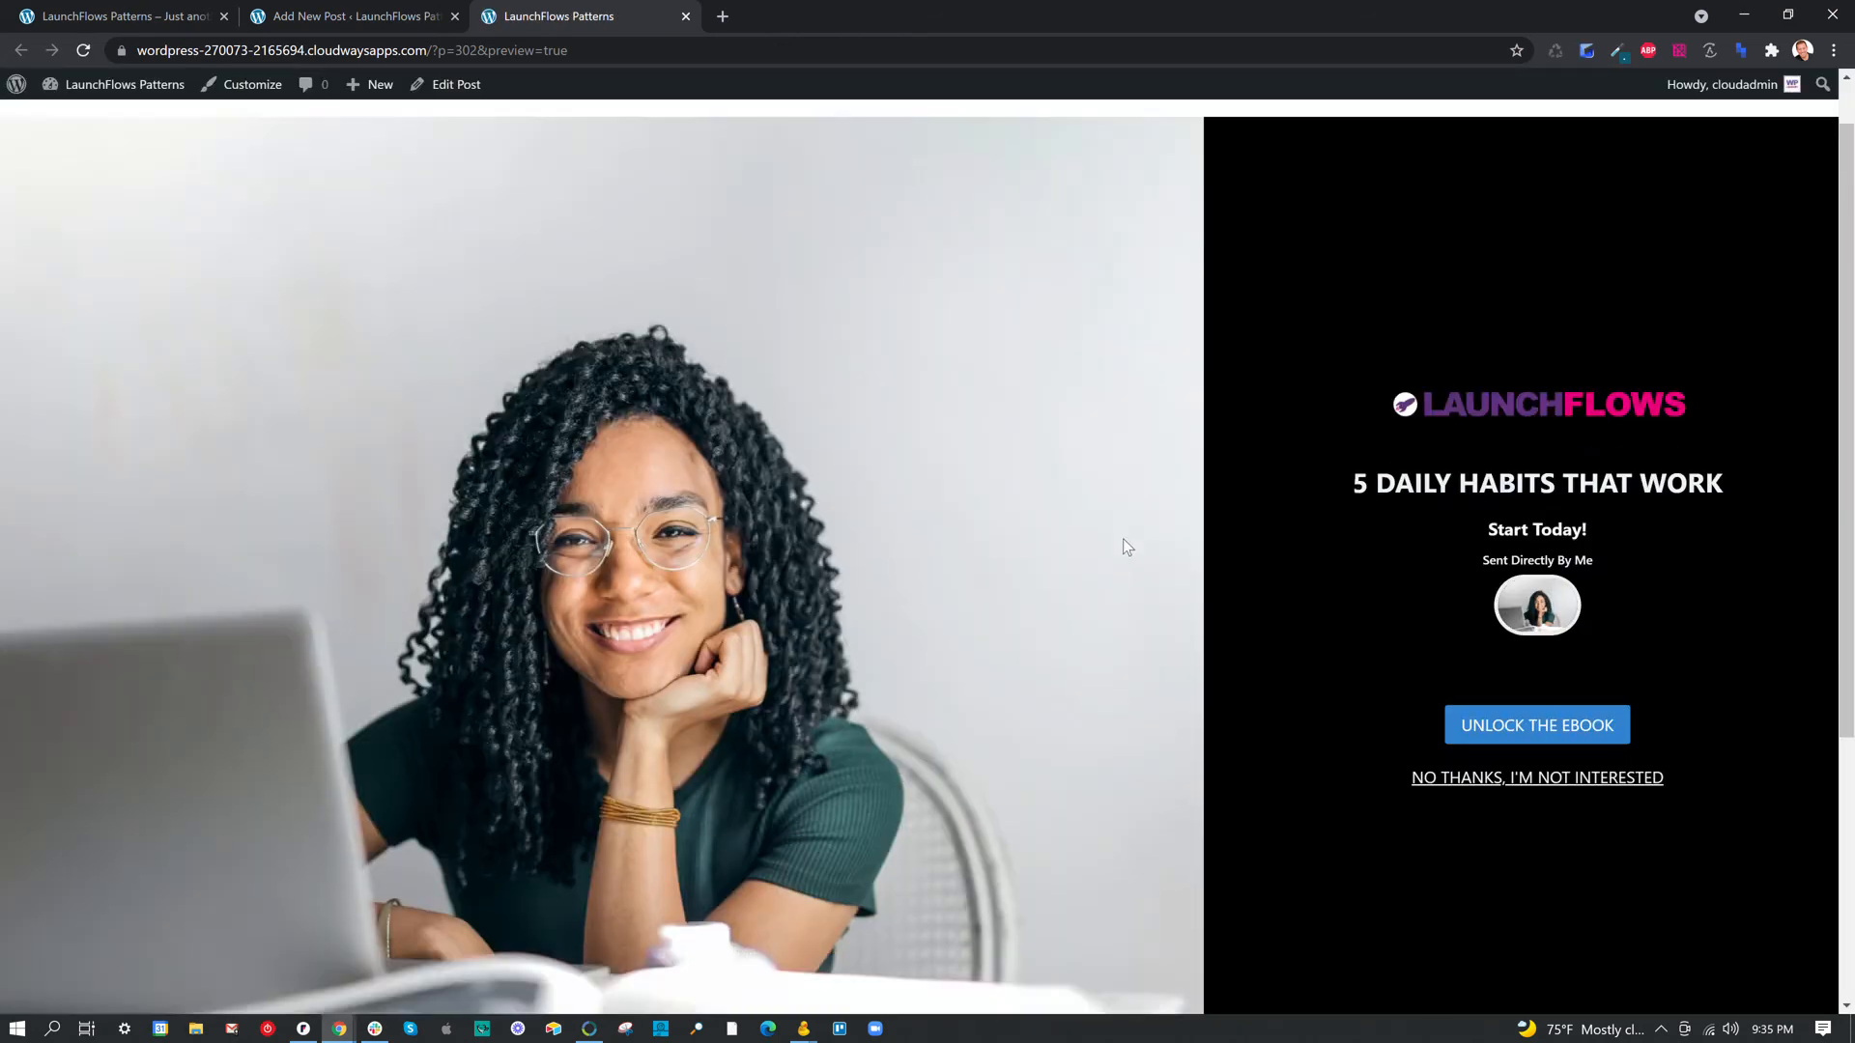
Unlock the ebook offer on the previewed page and submit the prefilled billing form to request the ebook
left_click(1489, 504)
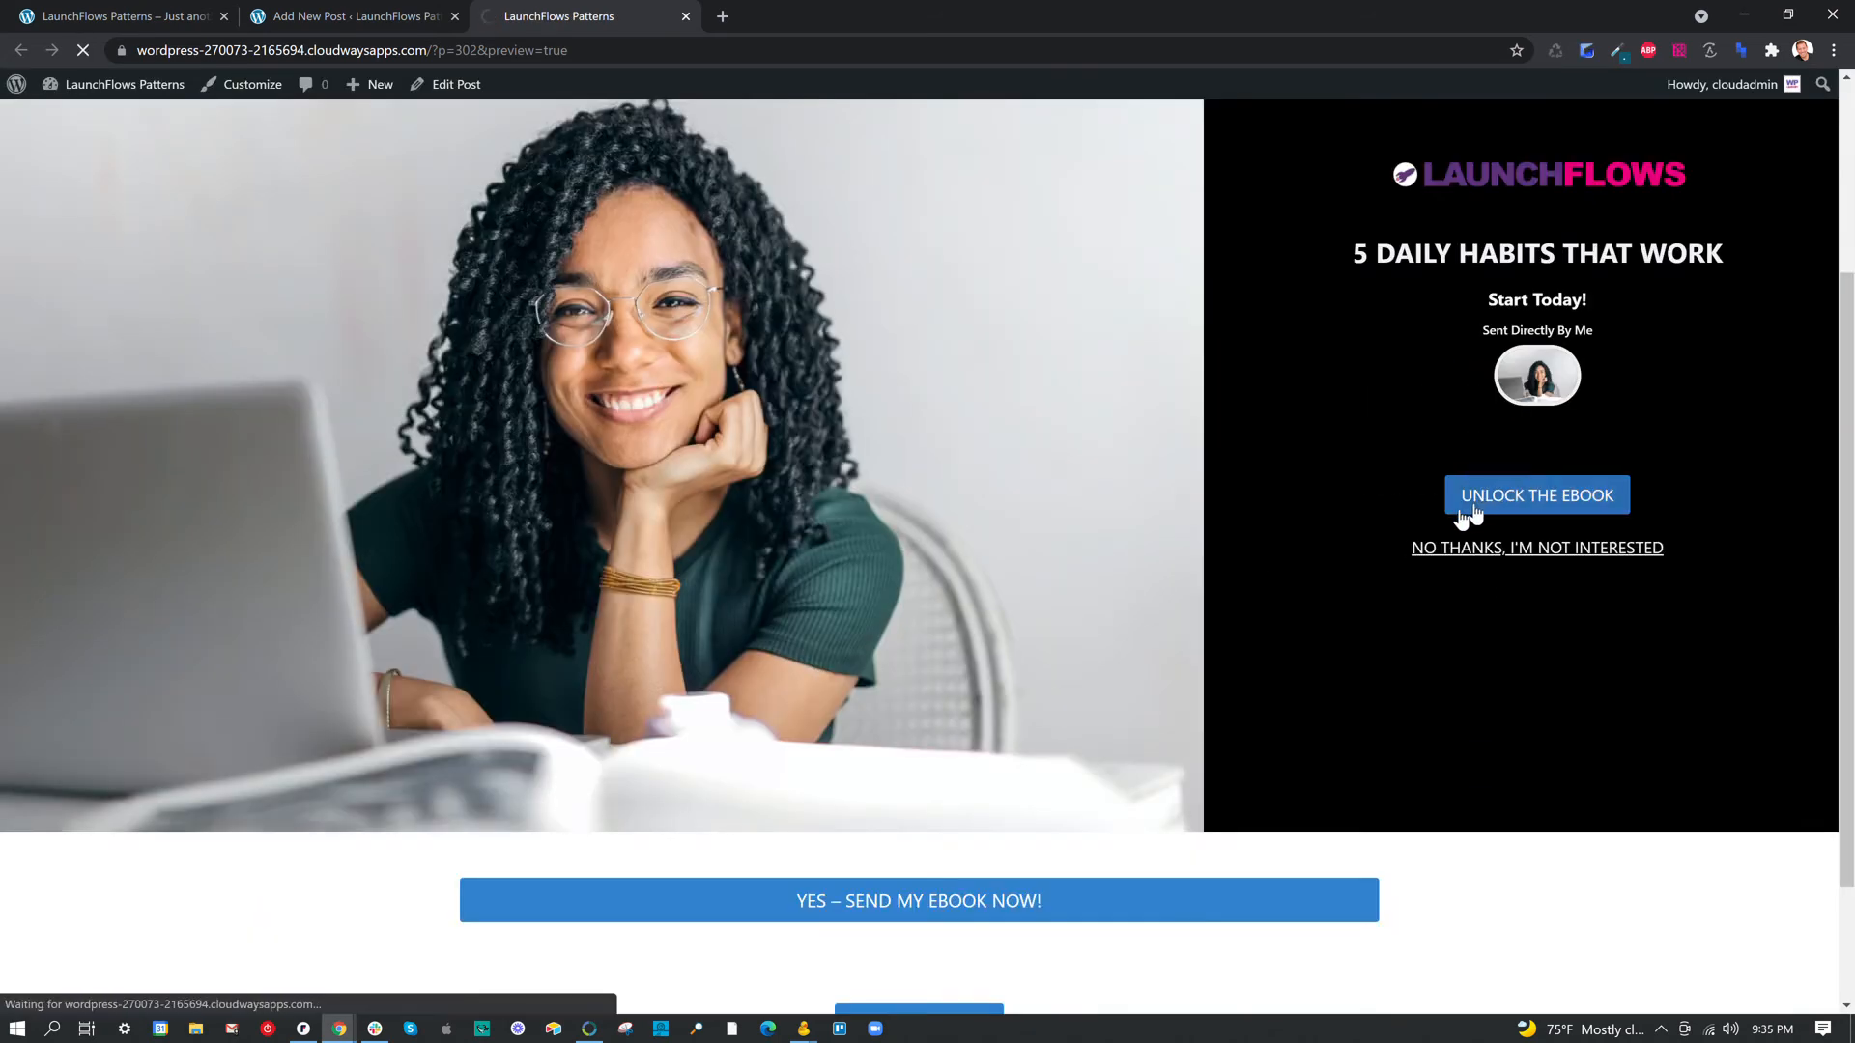
scroll(989, 701, "down", 7)
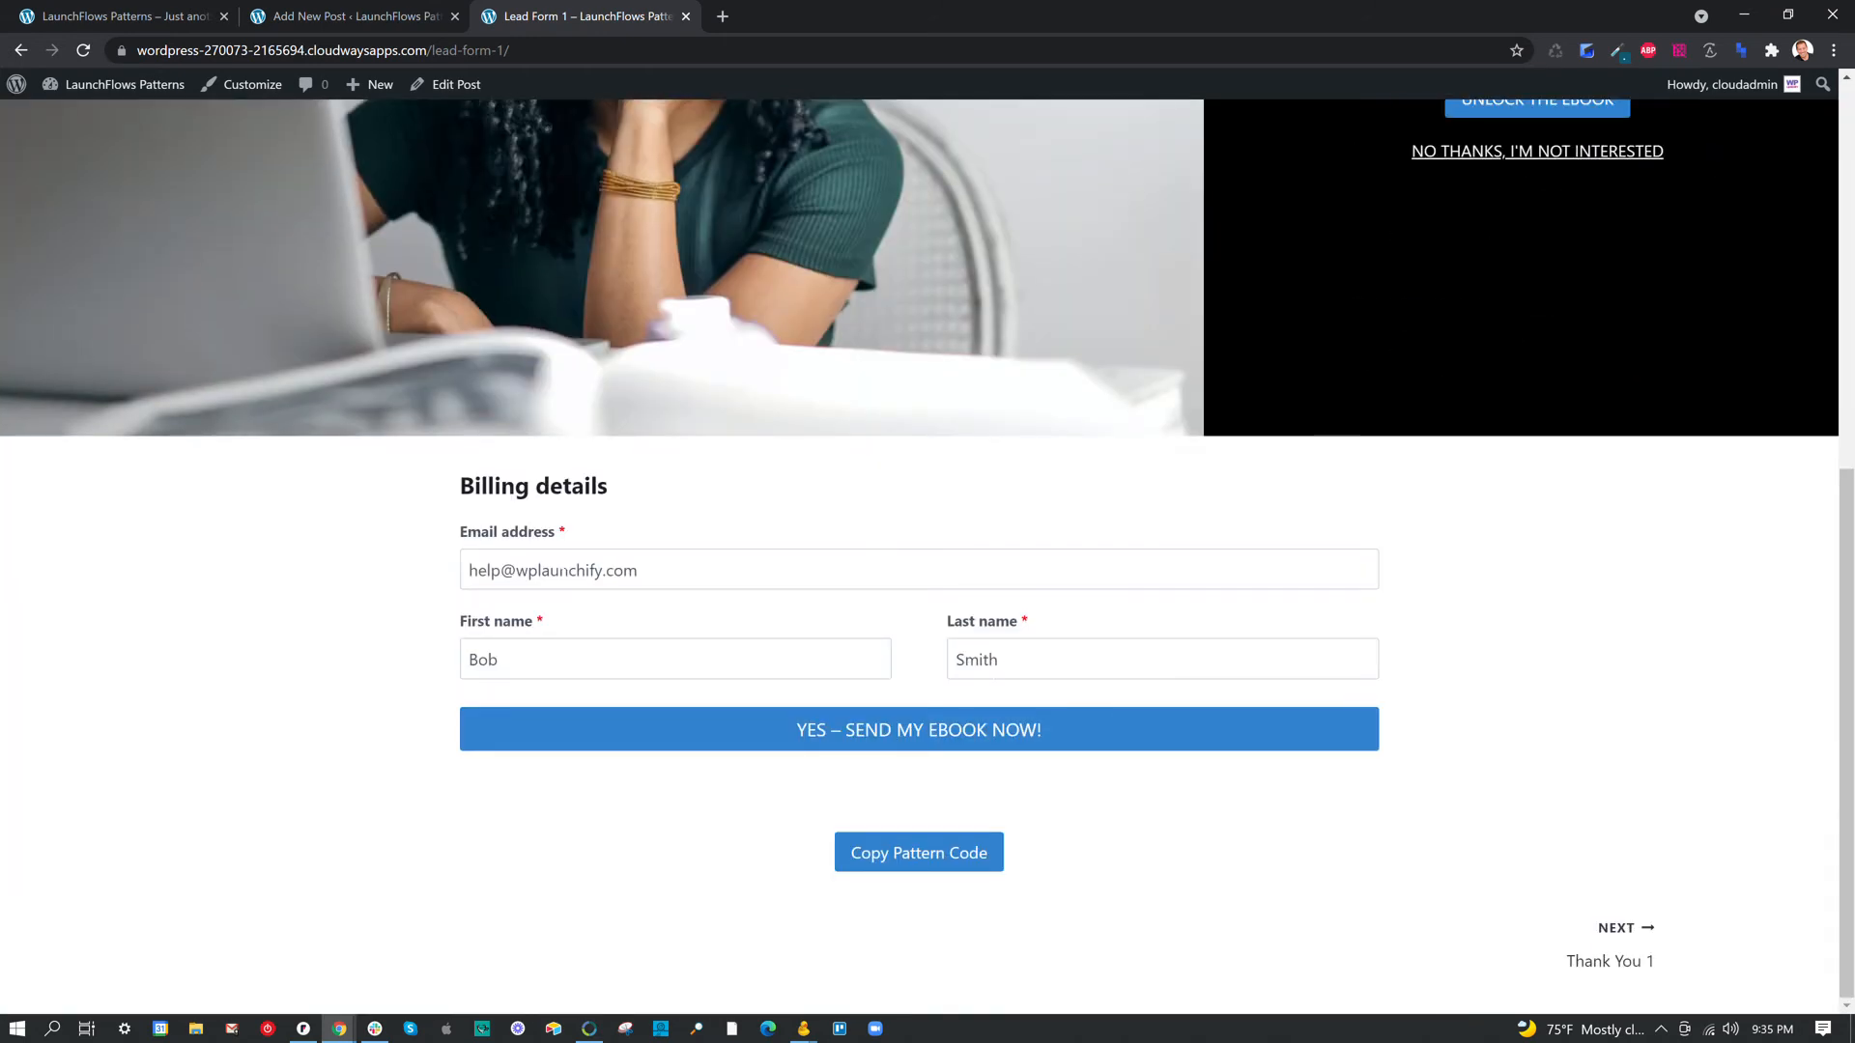
left_click(951, 740)
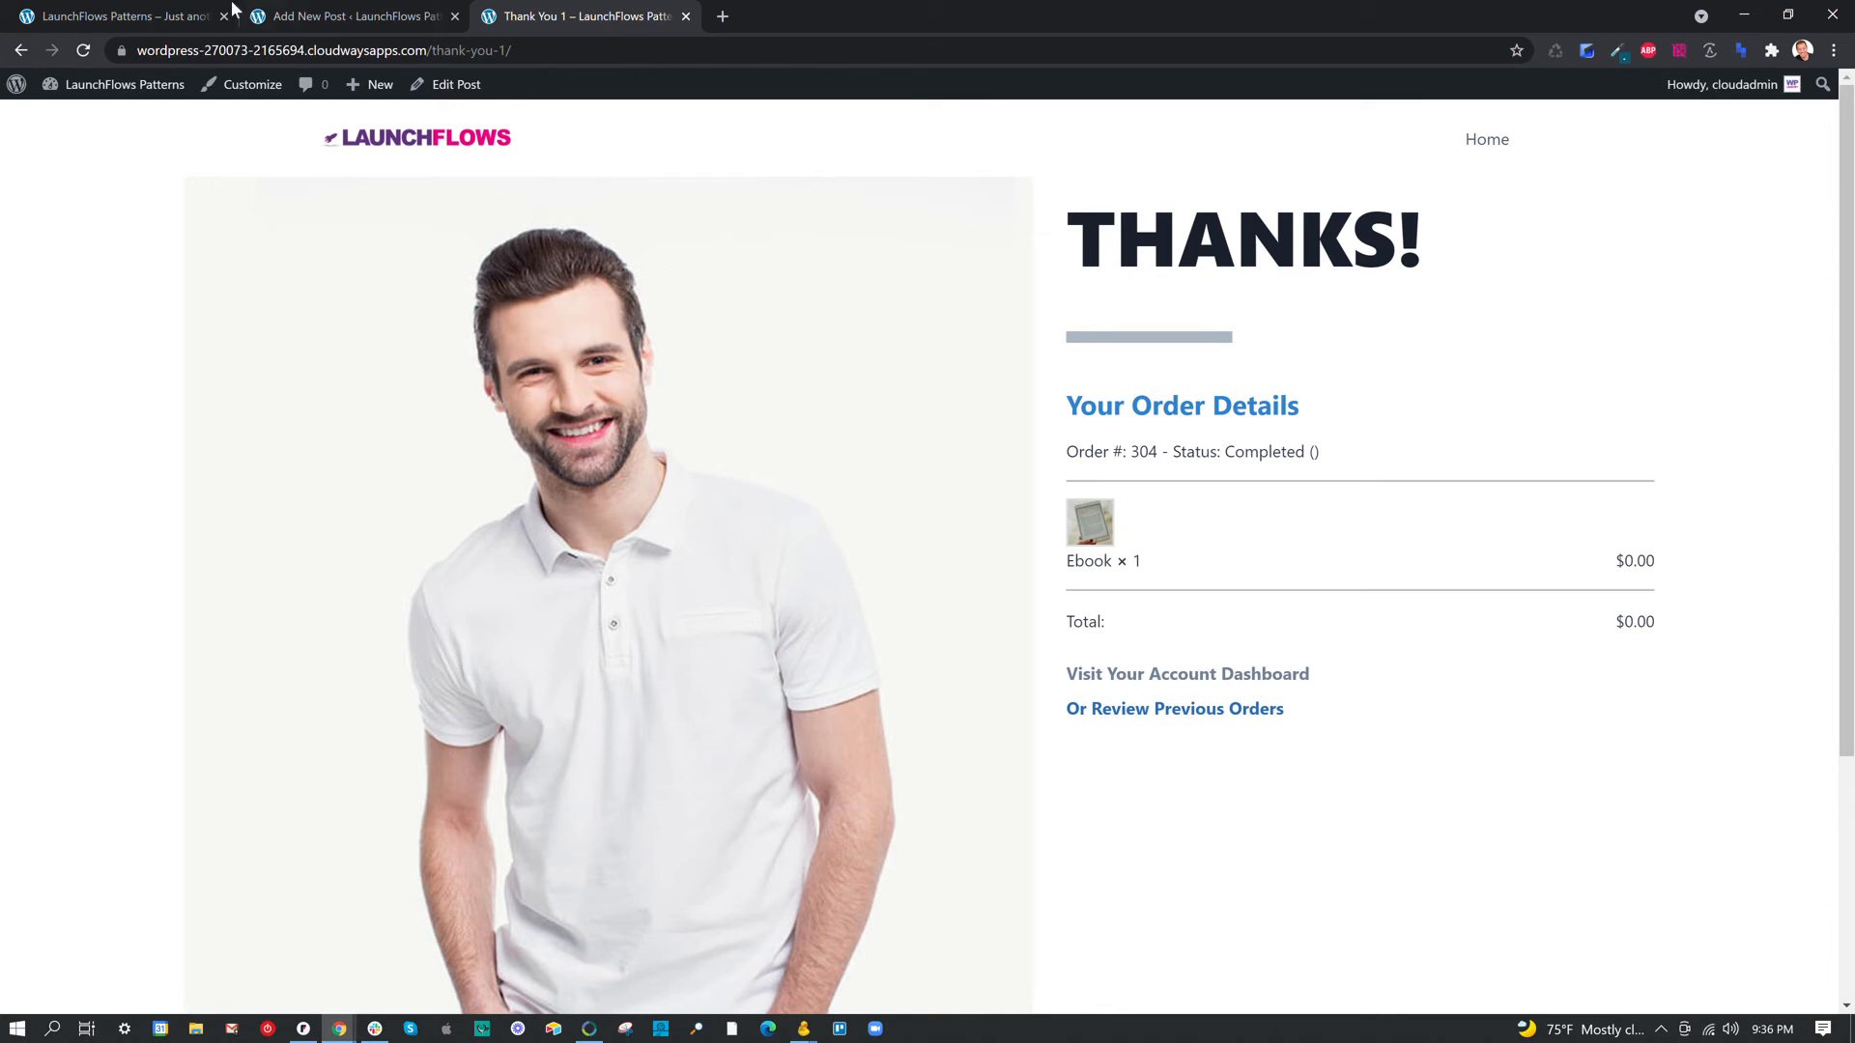
Copy the Thank You 1 pattern code from the patterns page and paste it into another new post's body
left_click(167, 15)
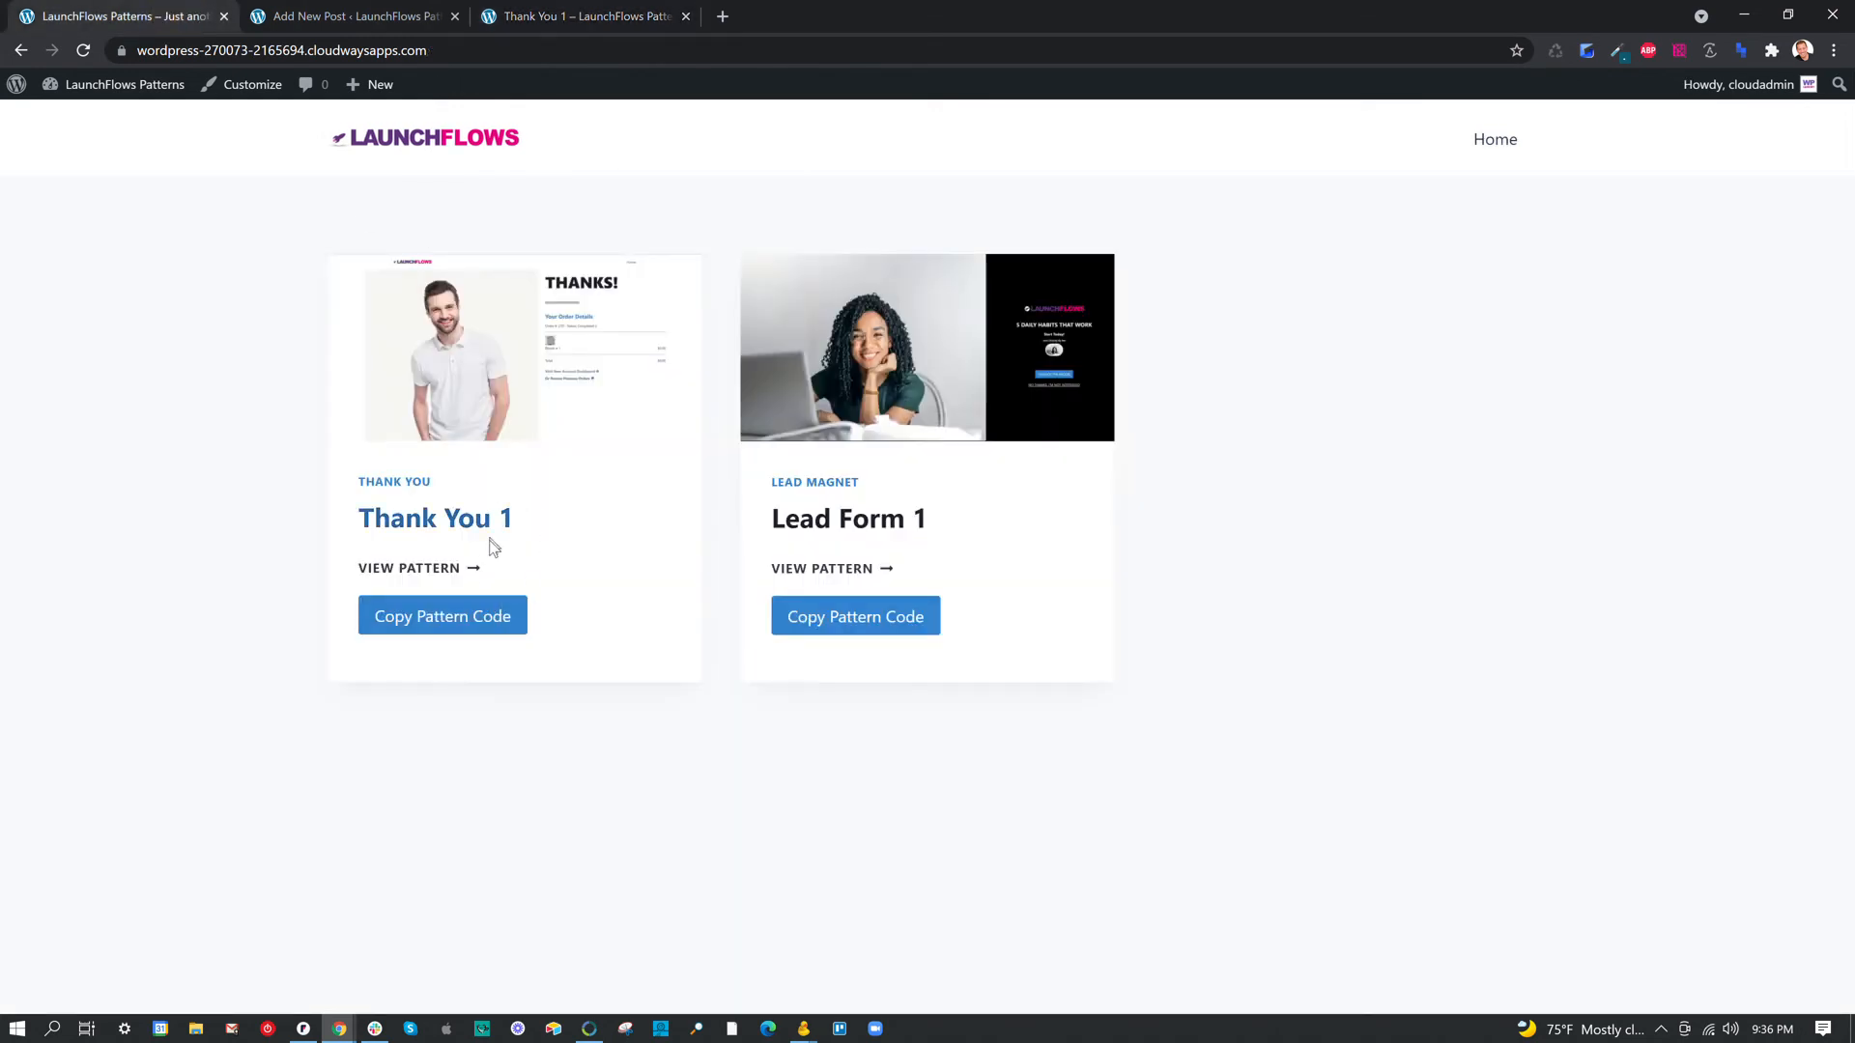
left_click(473, 623)
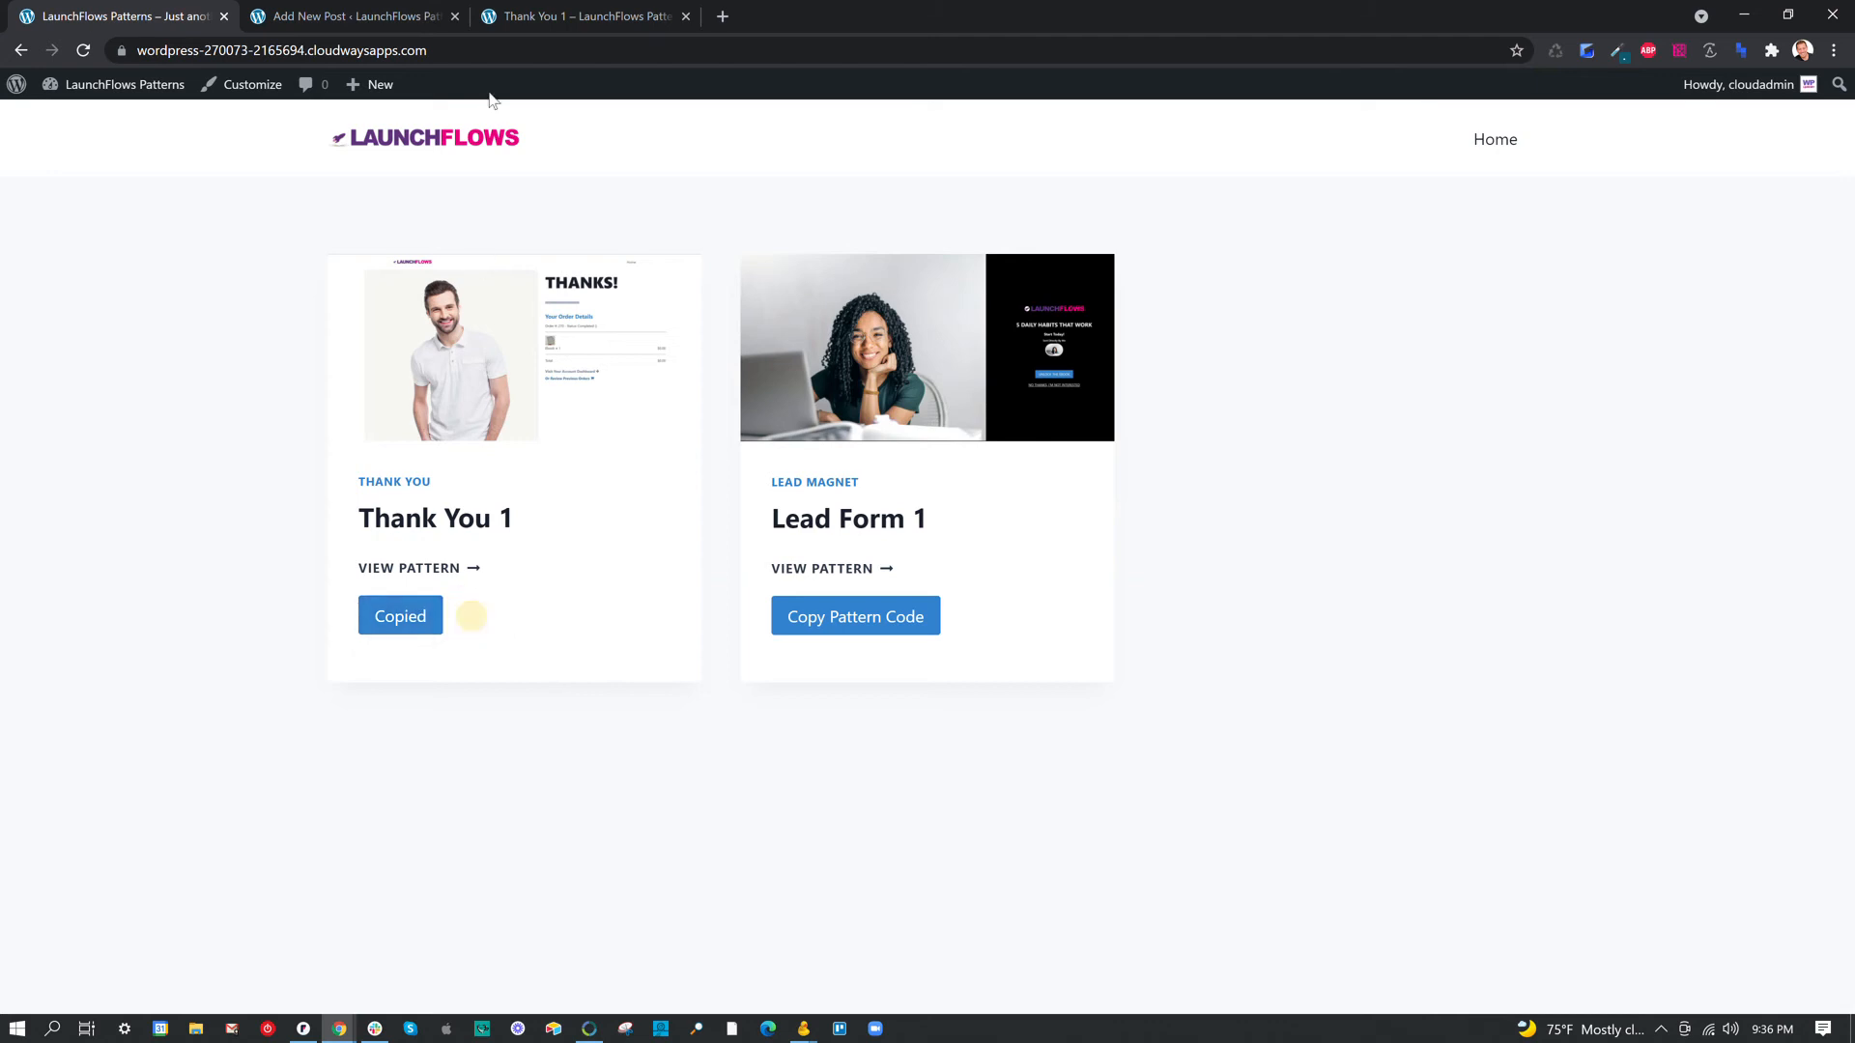
mouse_move(379, 87)
right_click(377, 130)
left_click(406, 133)
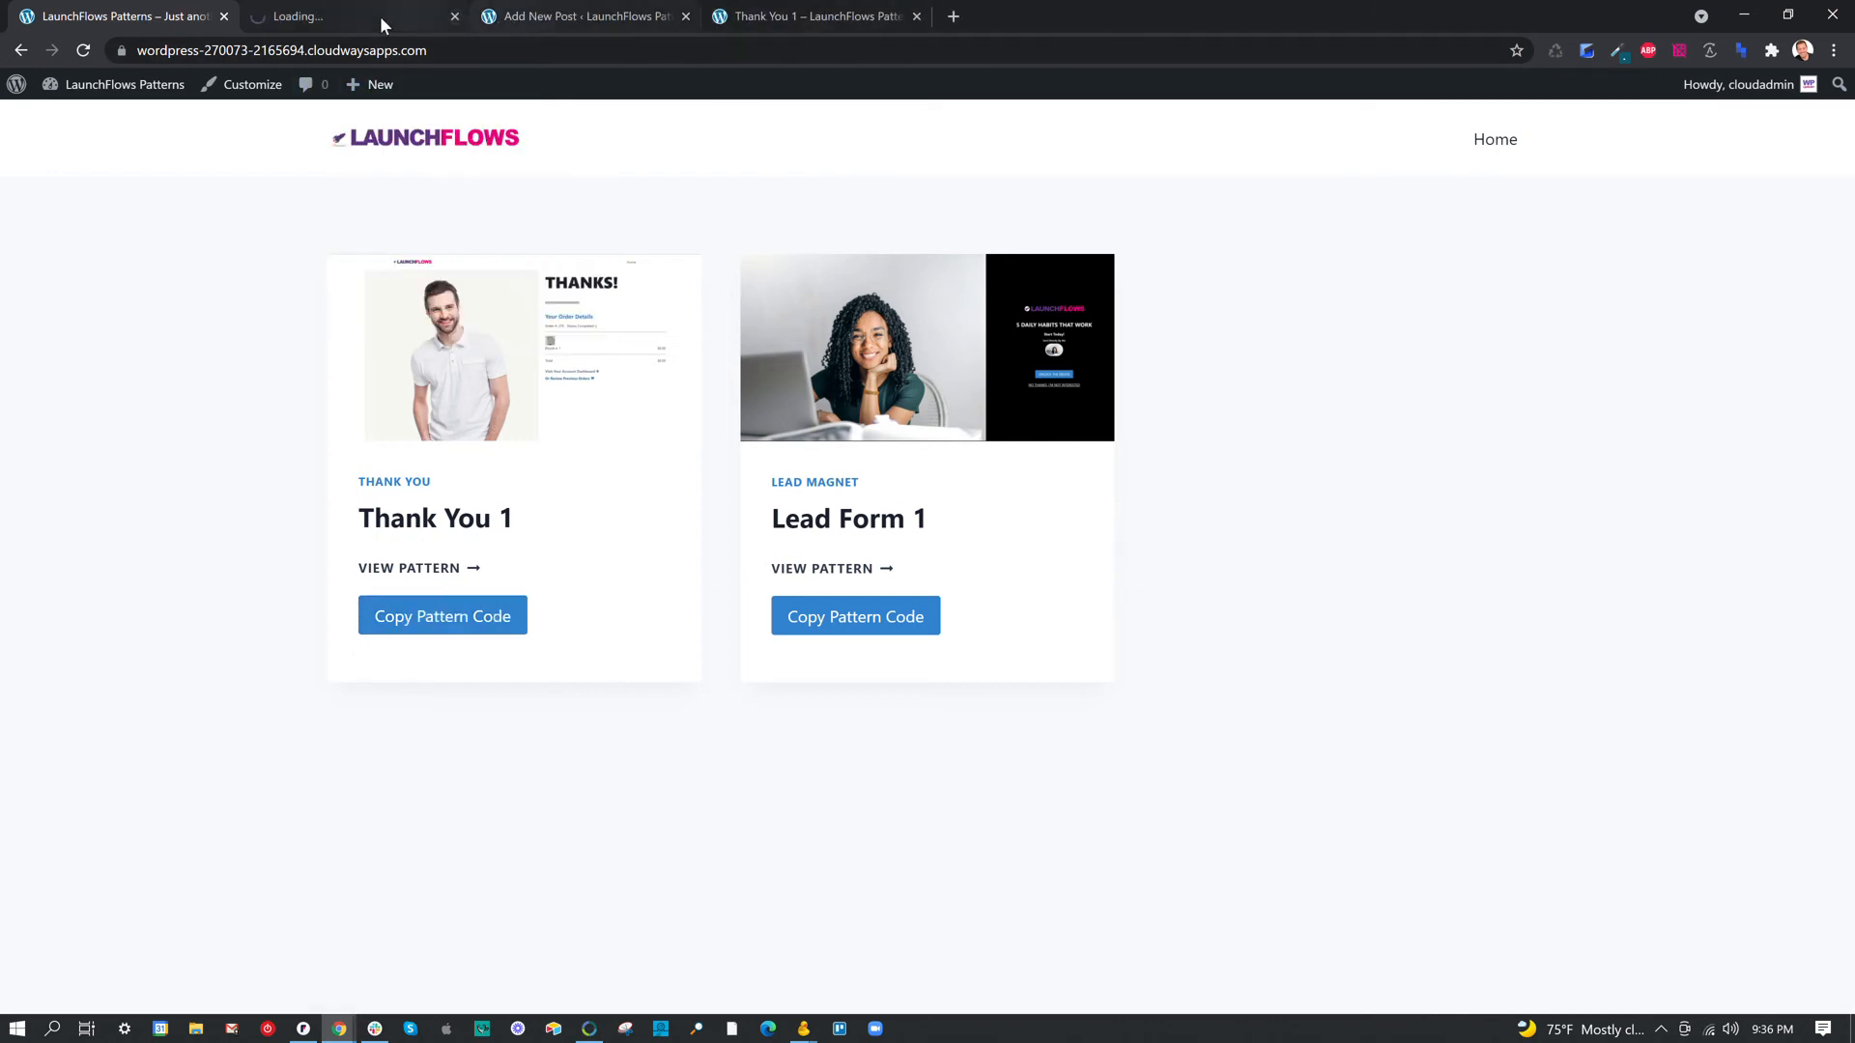
left_click(380, 16)
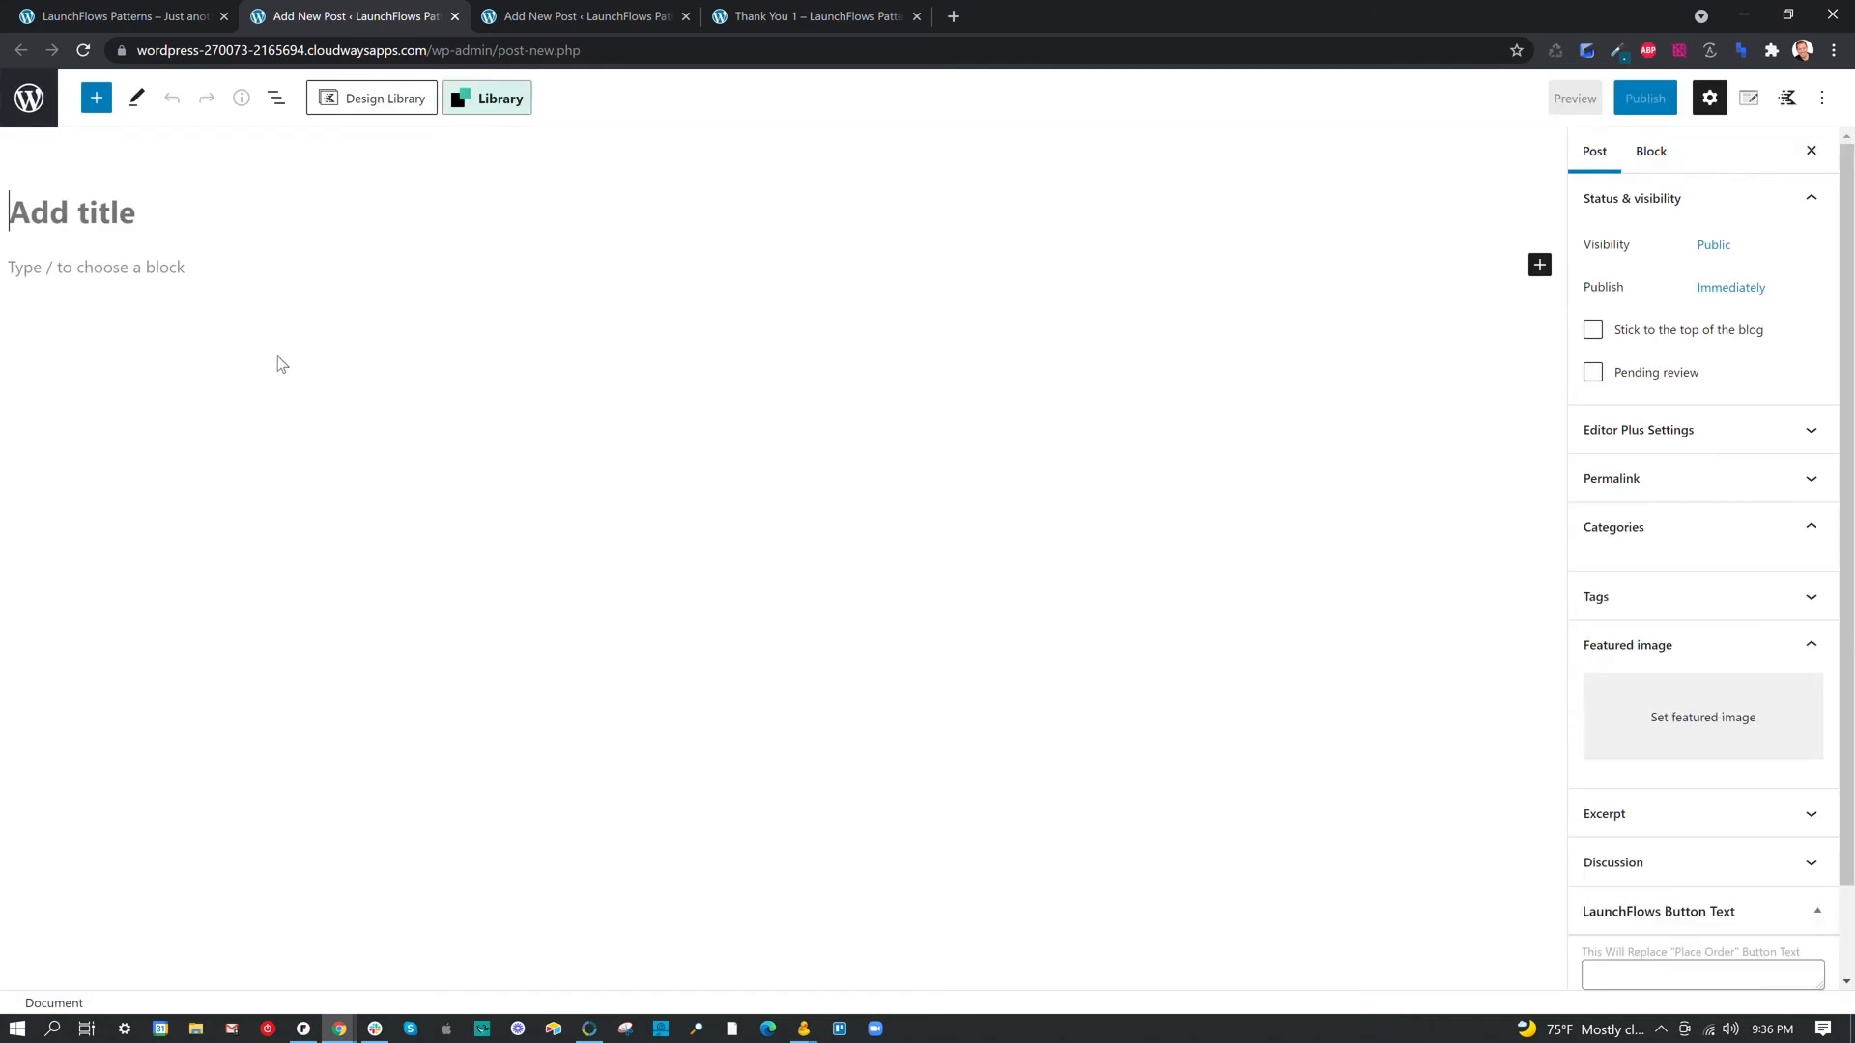
left_click(182, 278)
key("ctrl+v")
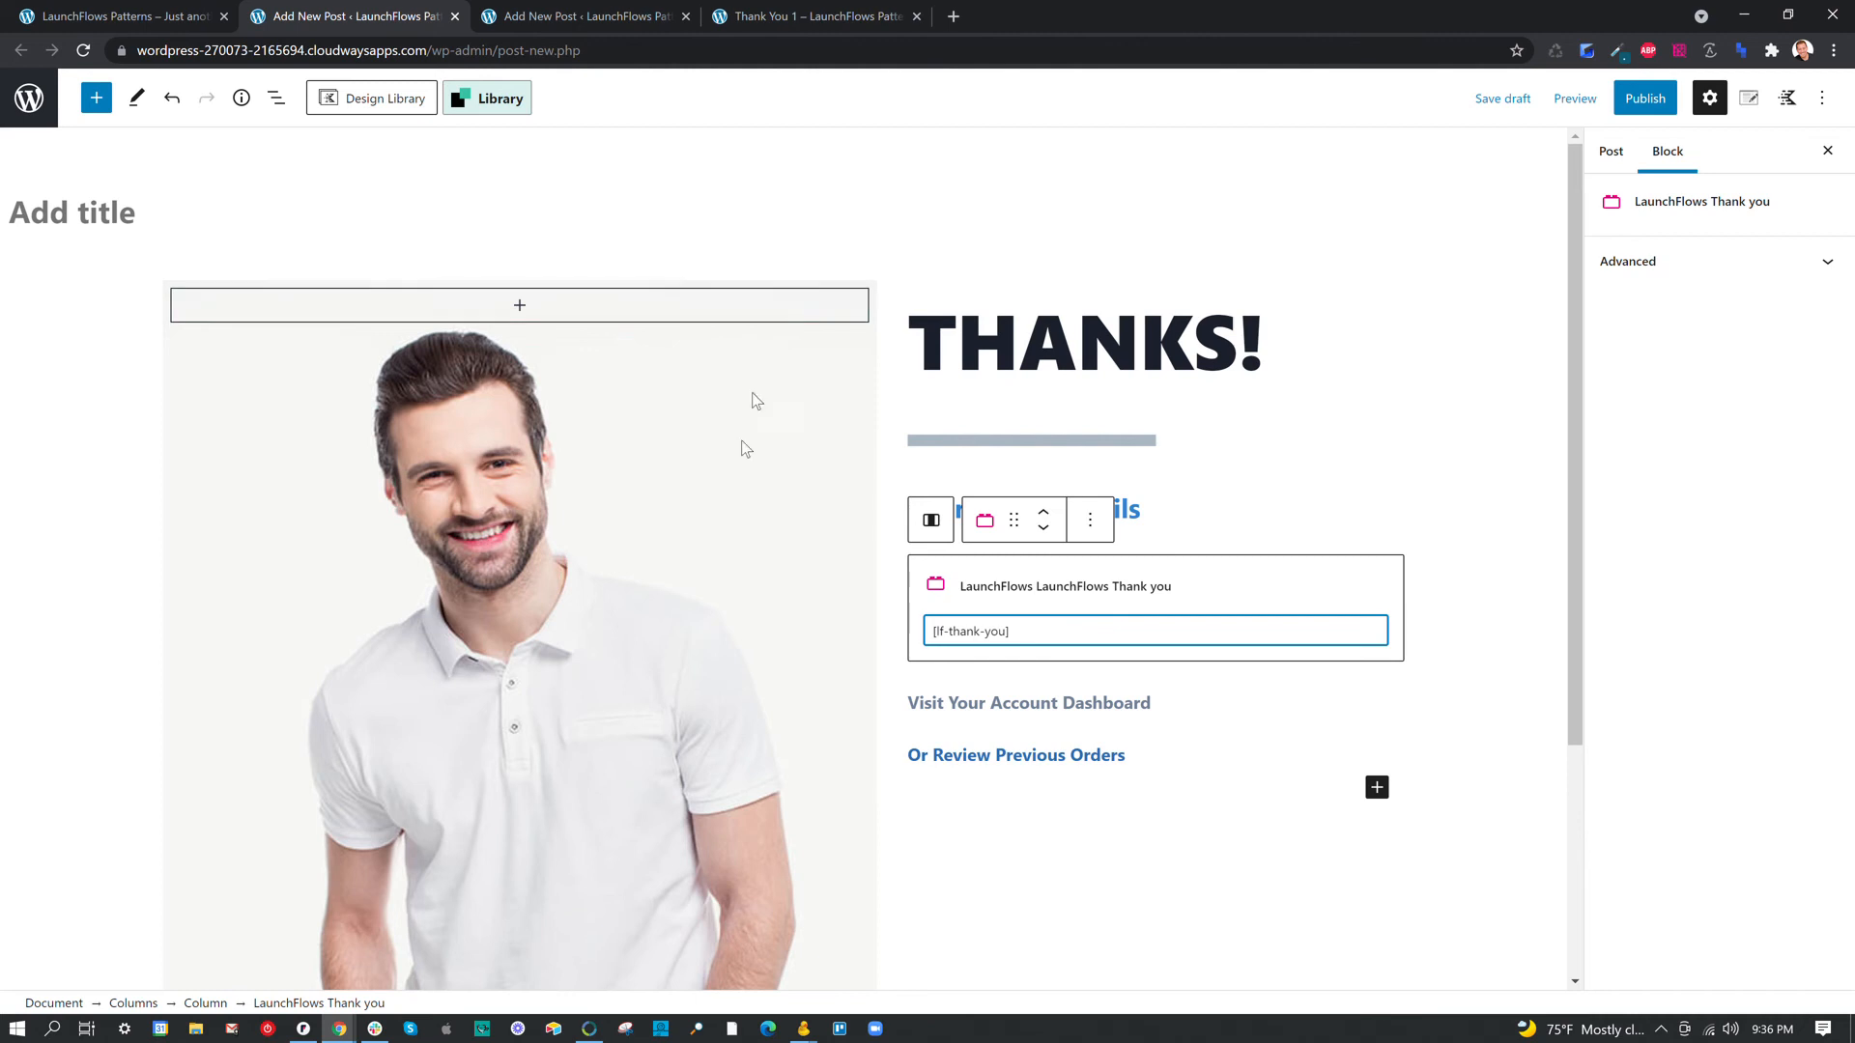
Compare the pasted thank-you layout with the live Thank You 1 page, and return to the patterns page
scroll(854, 609, "down", 3)
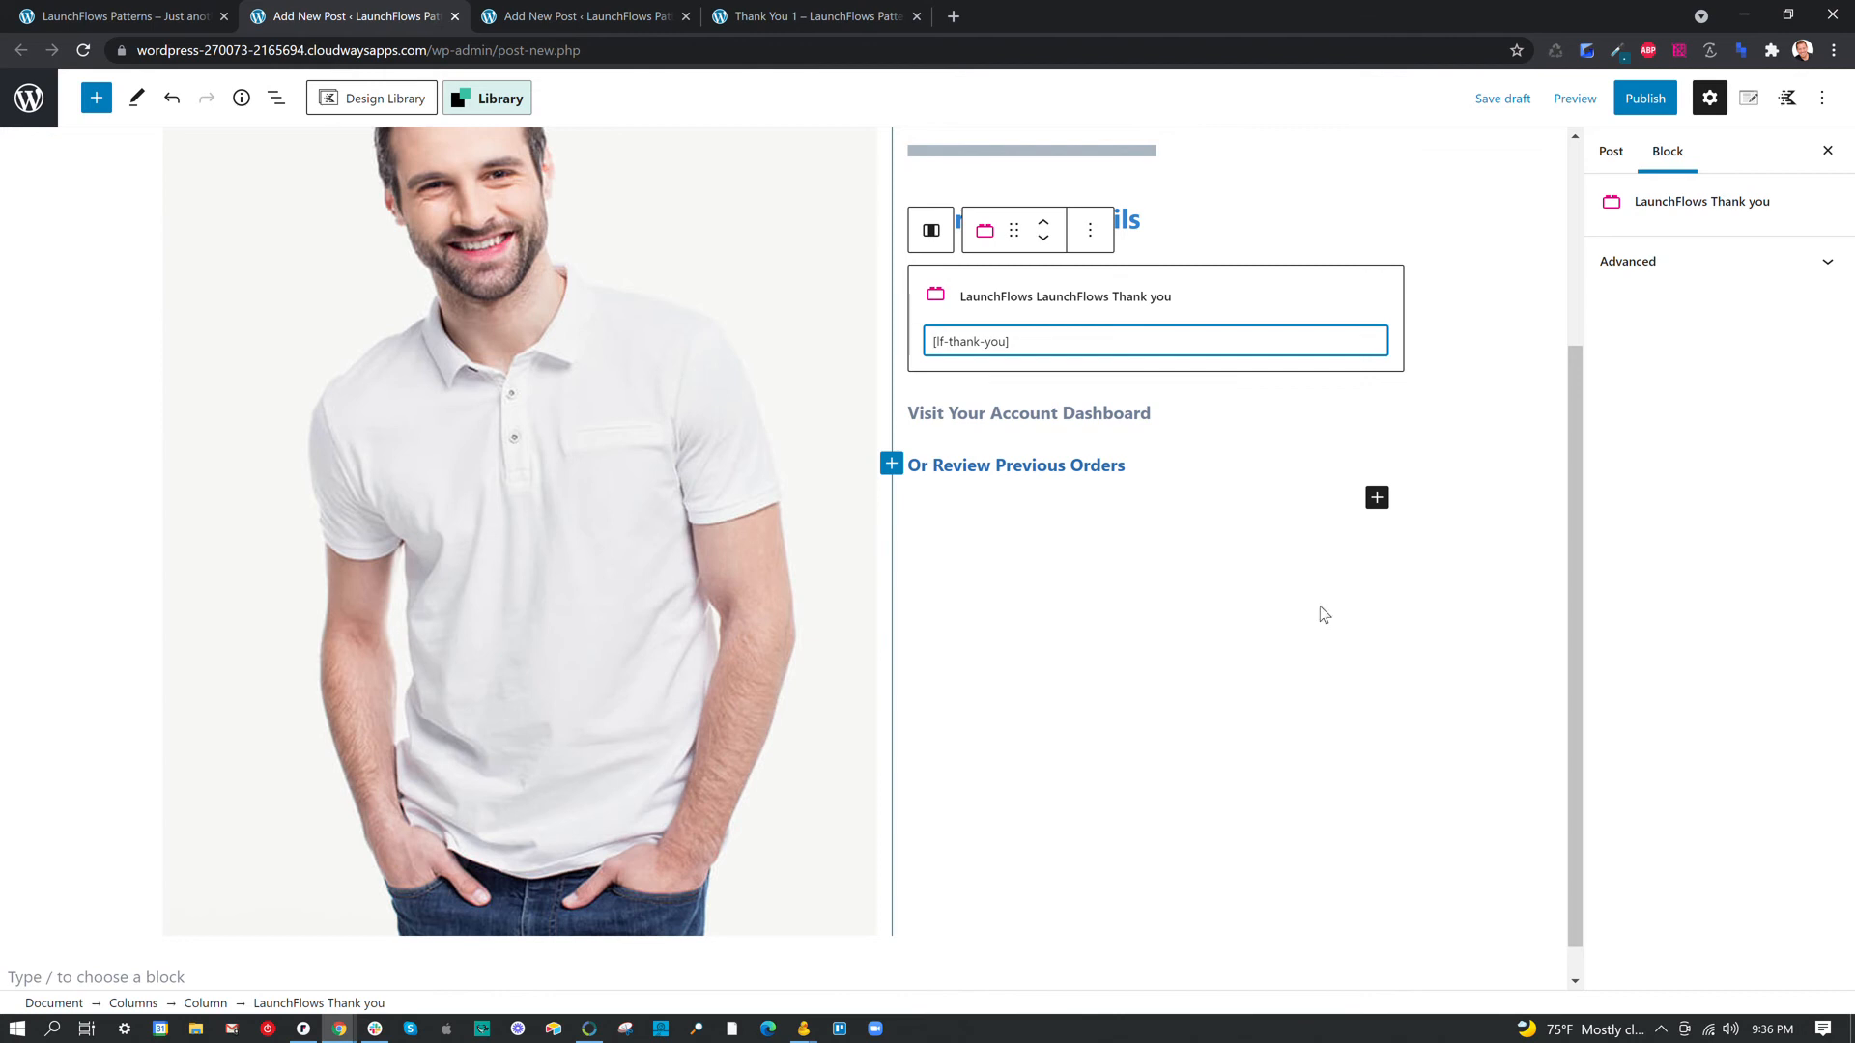
scroll(1318, 613, "up", 3)
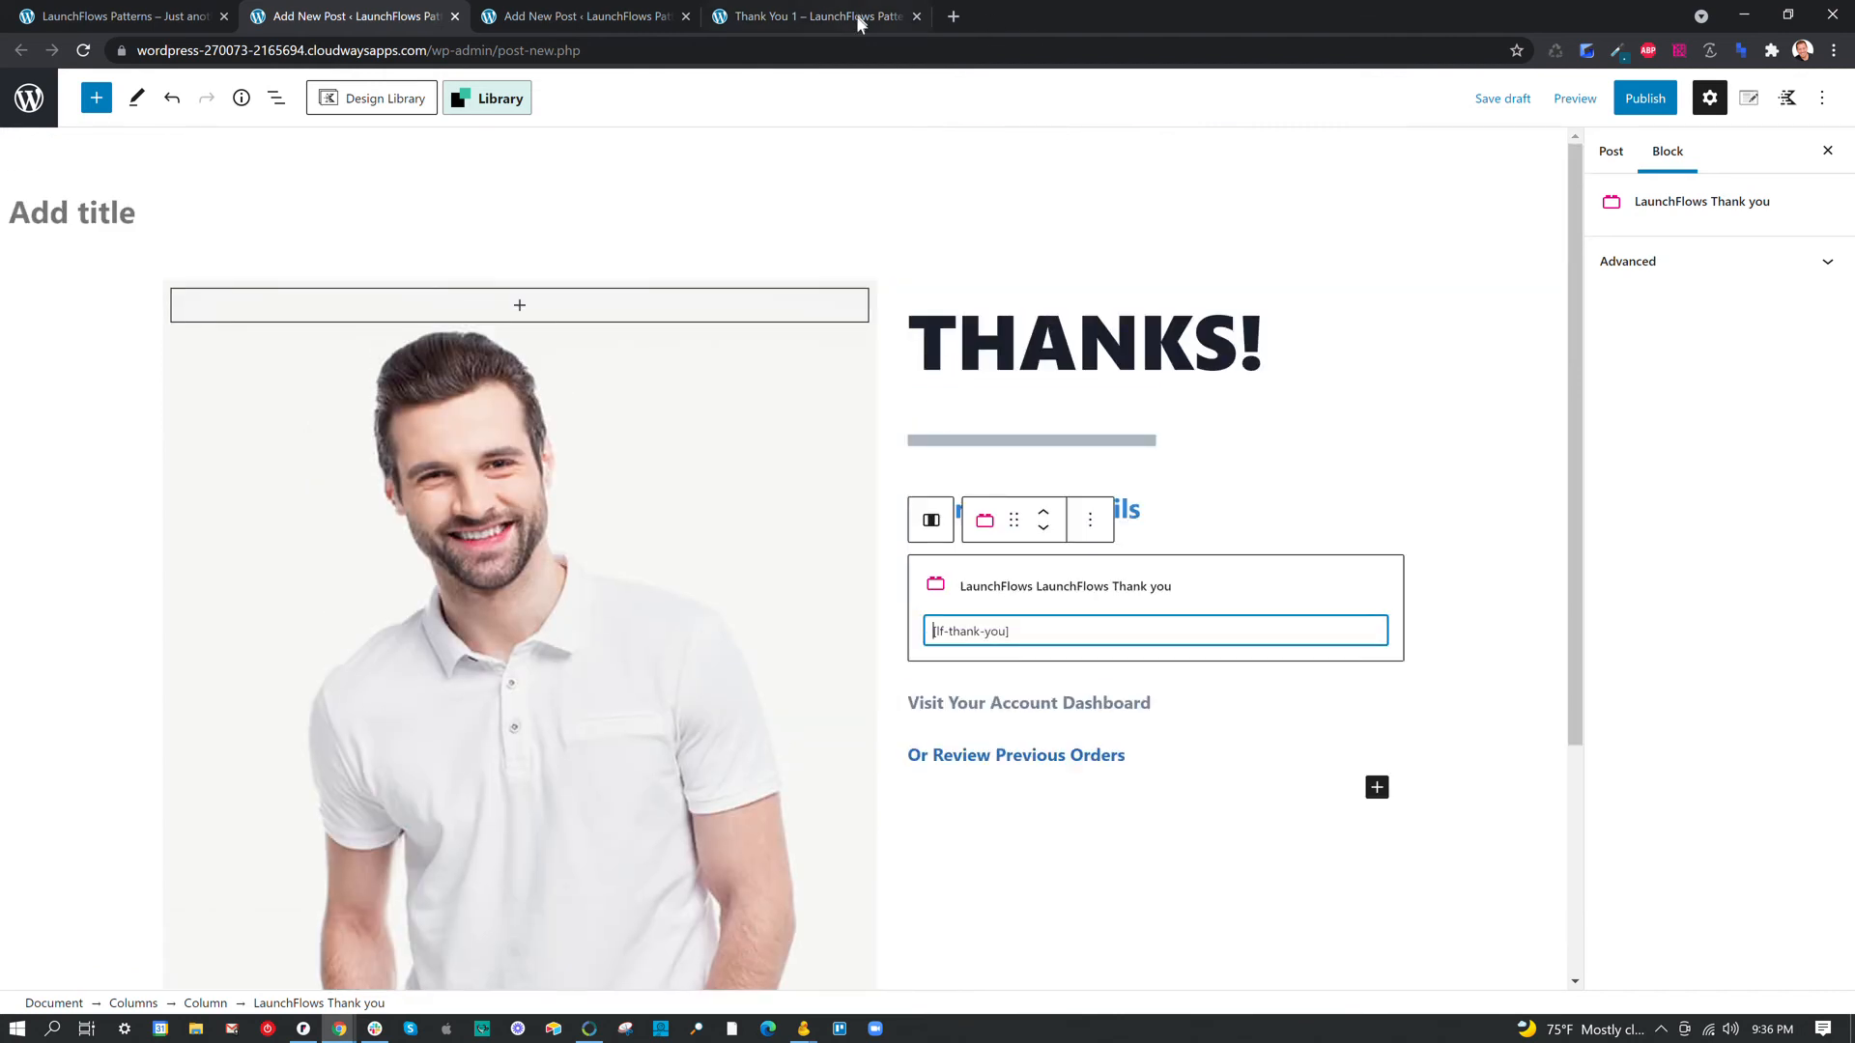
left_click(857, 18)
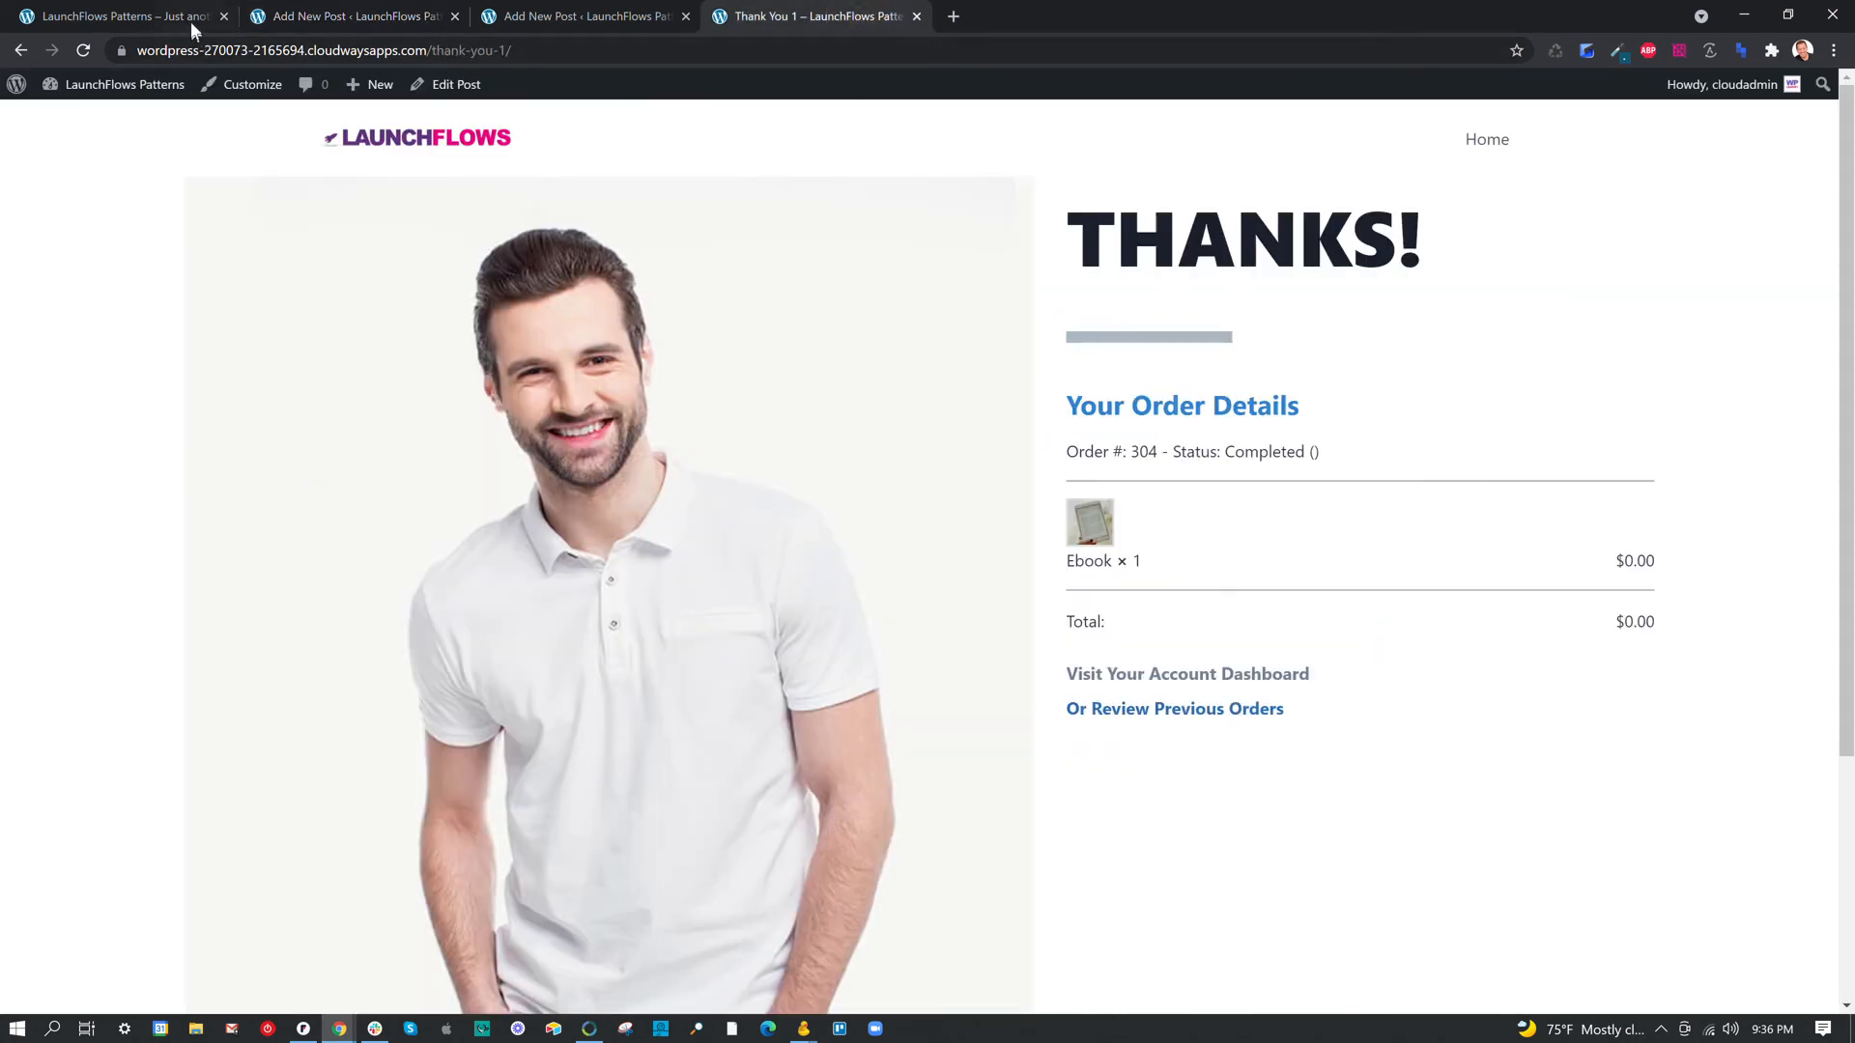
left_click(125, 17)
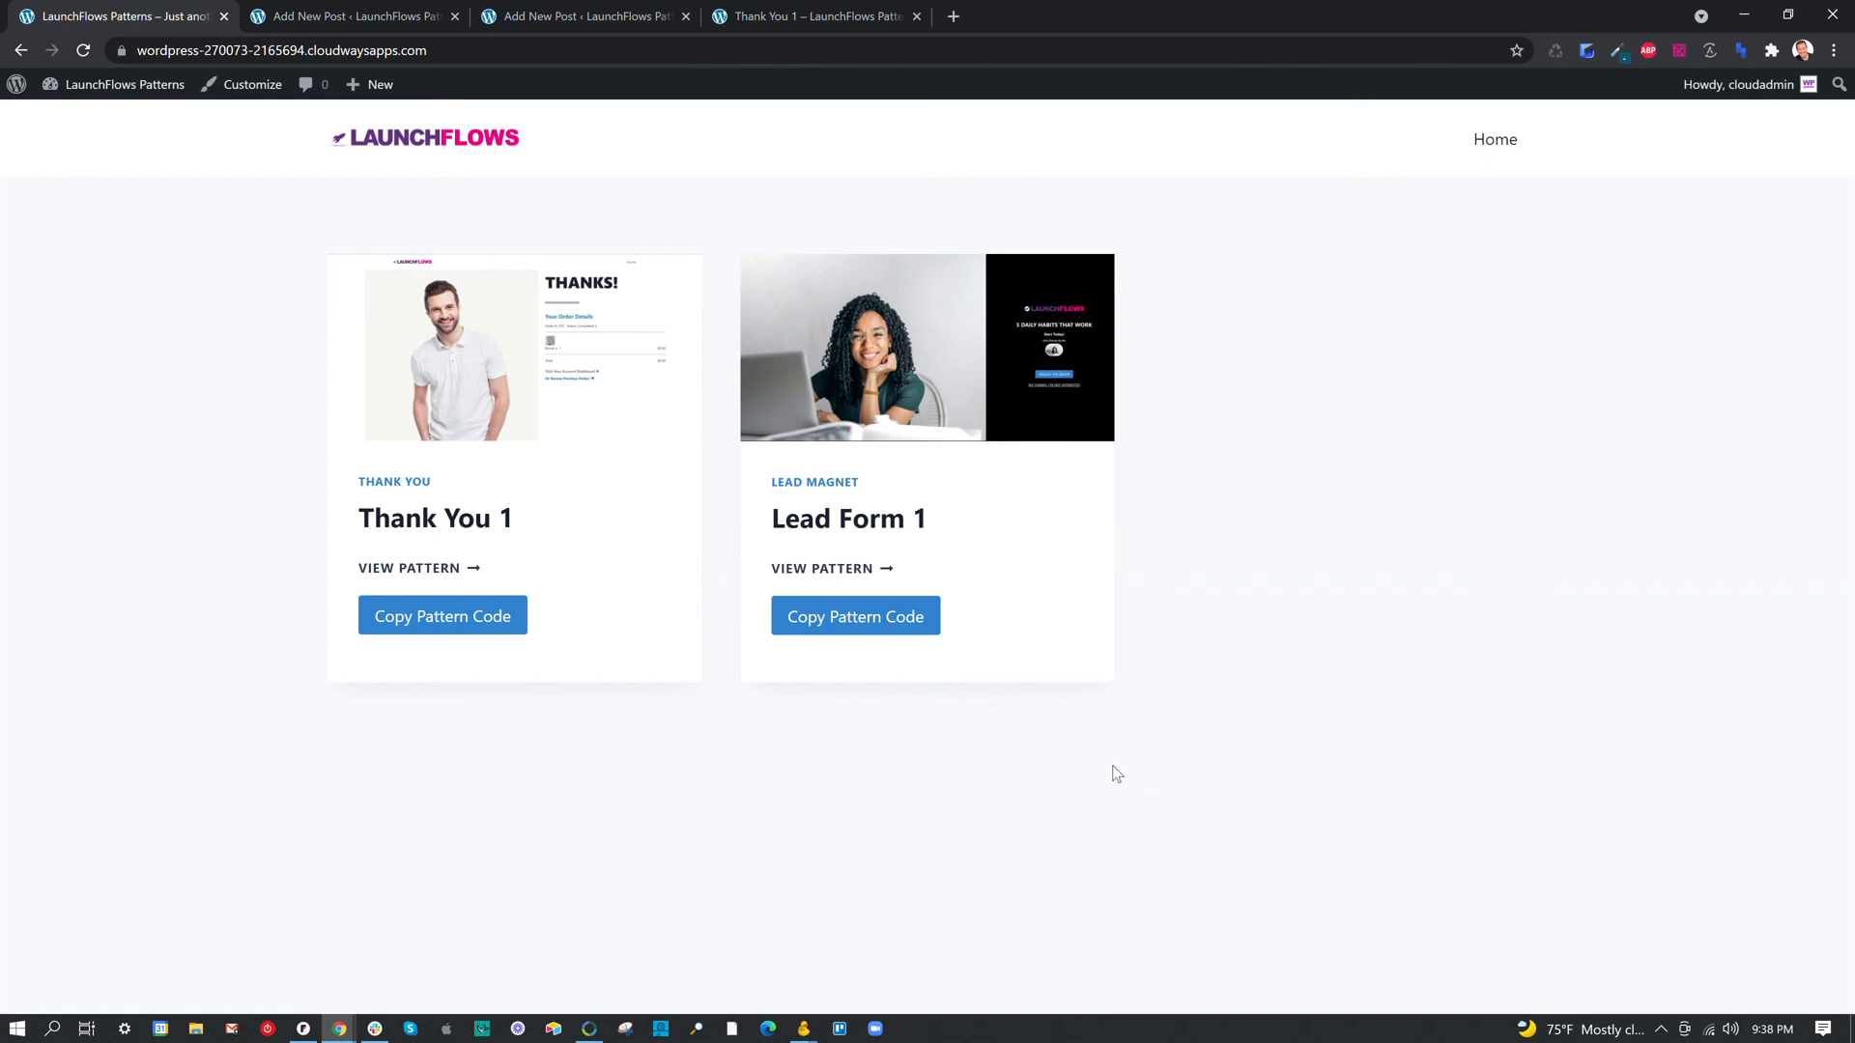
left_click(518, 1028)
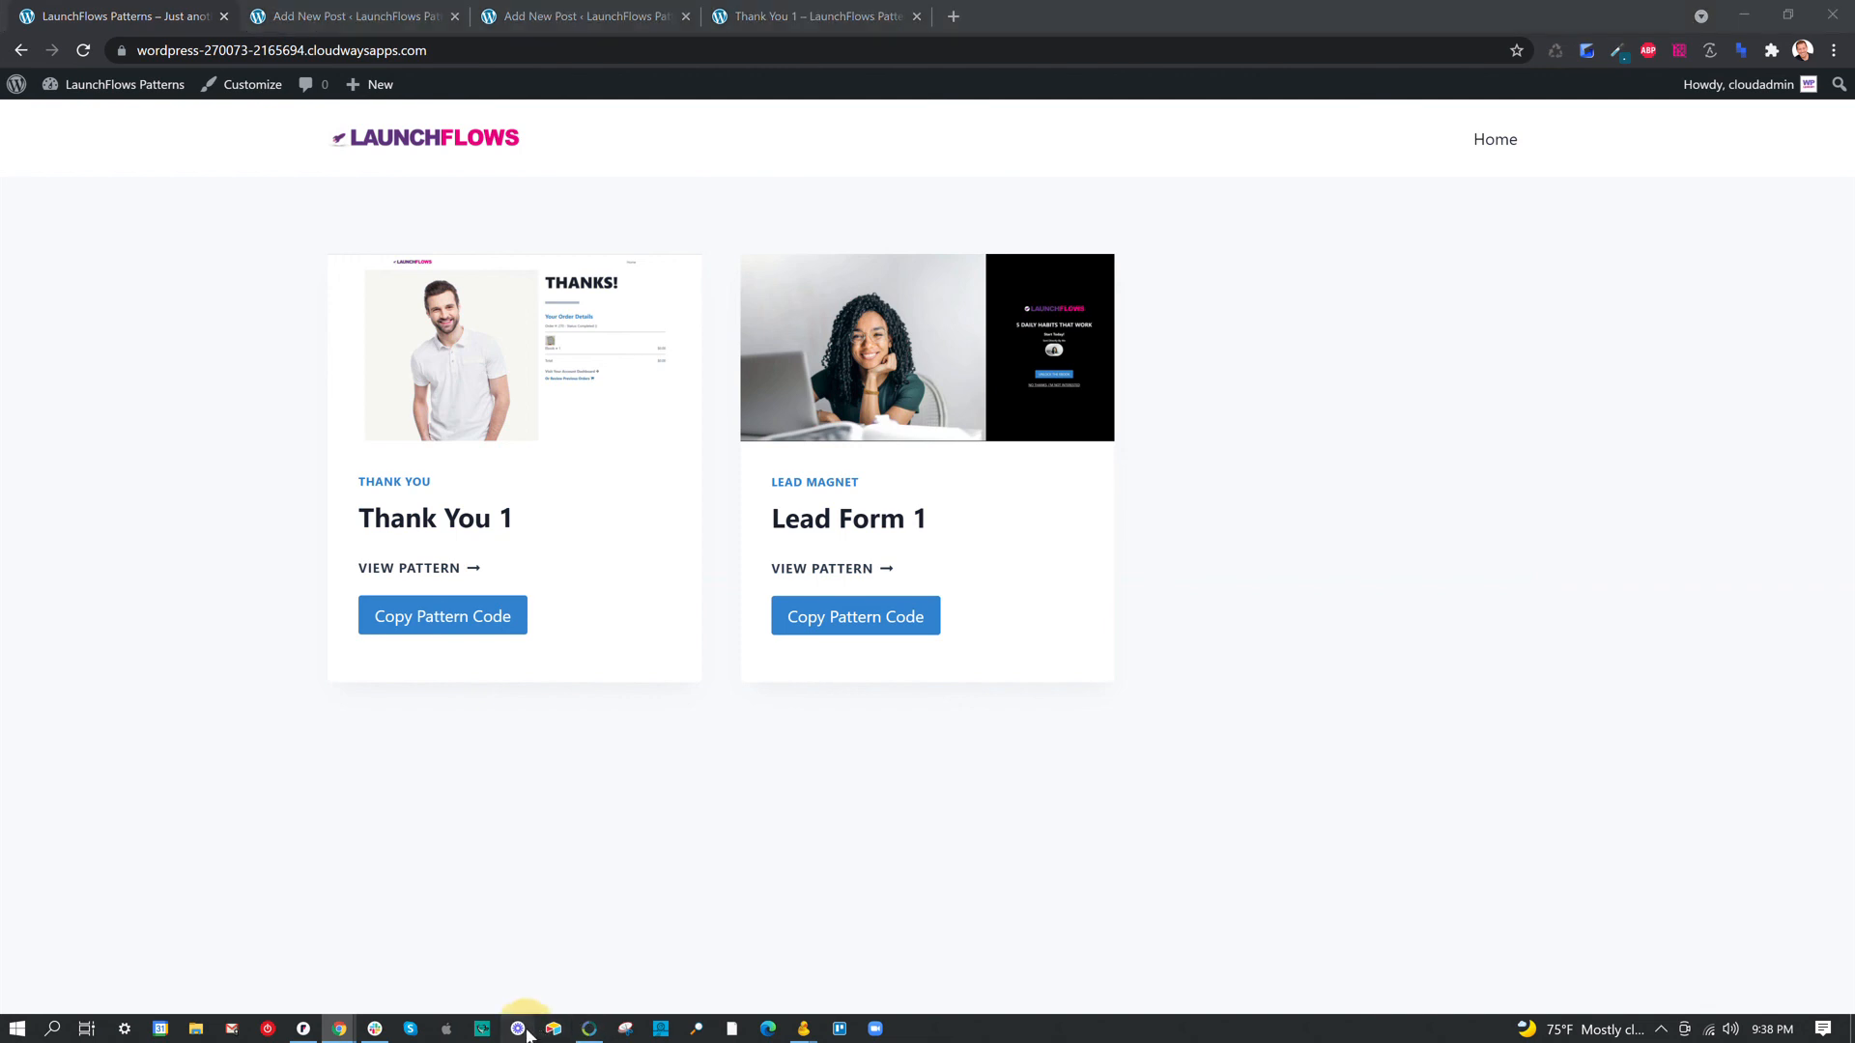